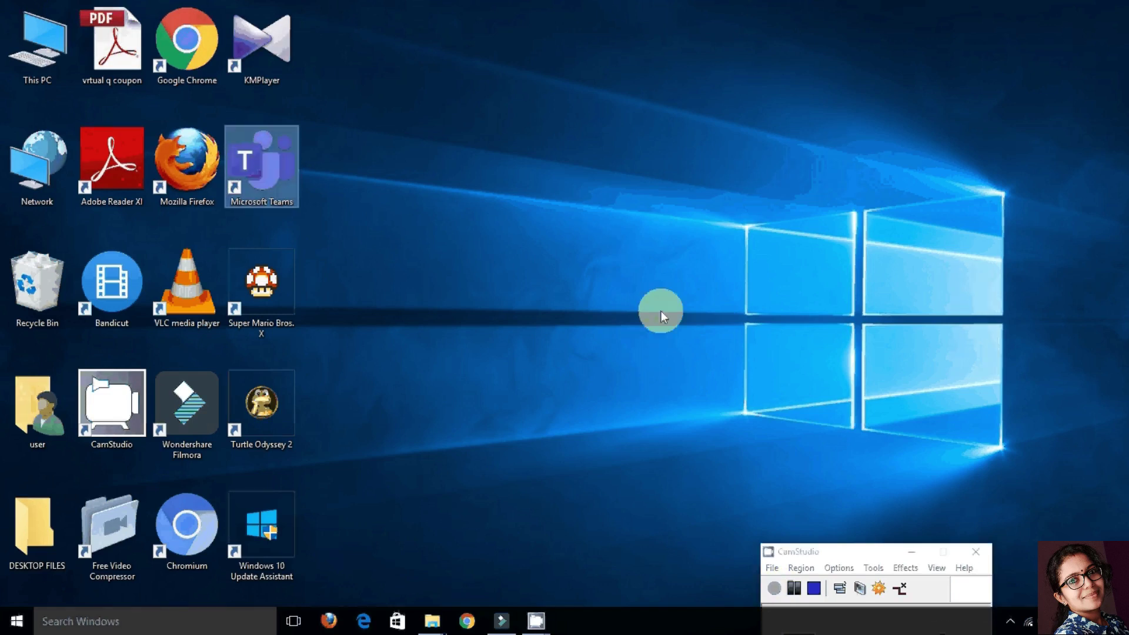
Step: Launch Microsoft Teams from the desktop and sign in with the student's school account address
double_click(280, 175)
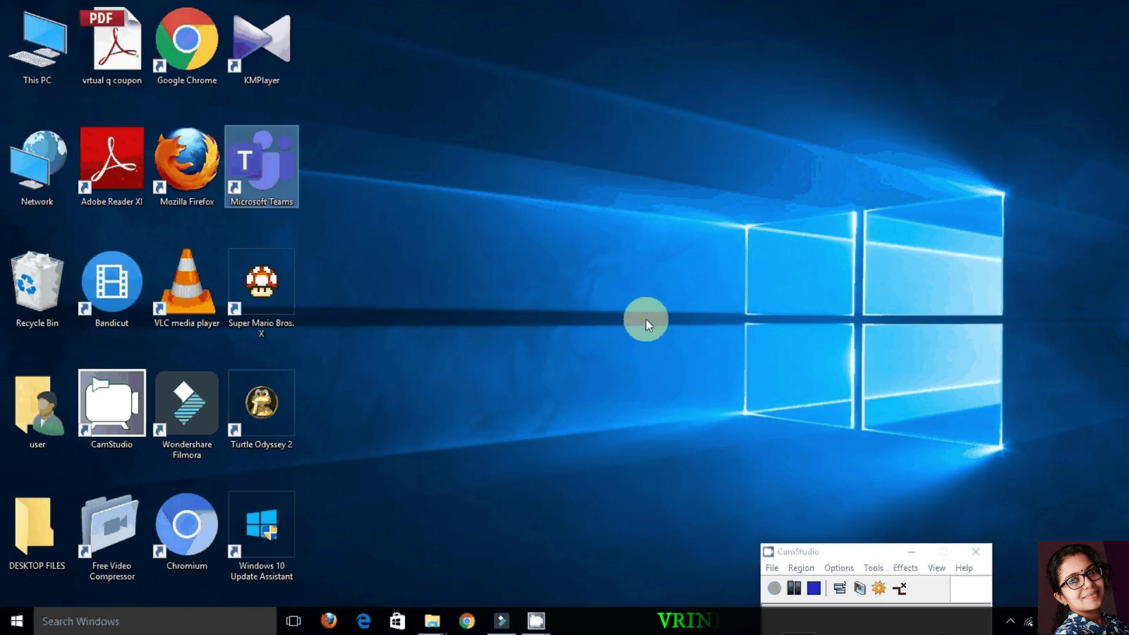
double_click(280, 177)
click(279, 175)
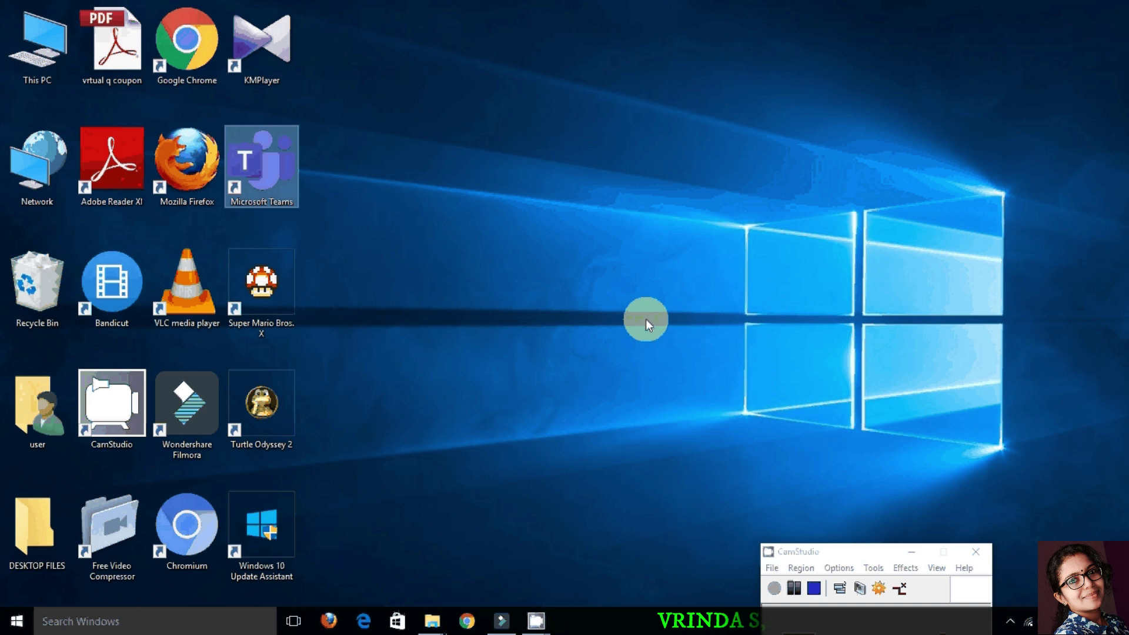
click(278, 174)
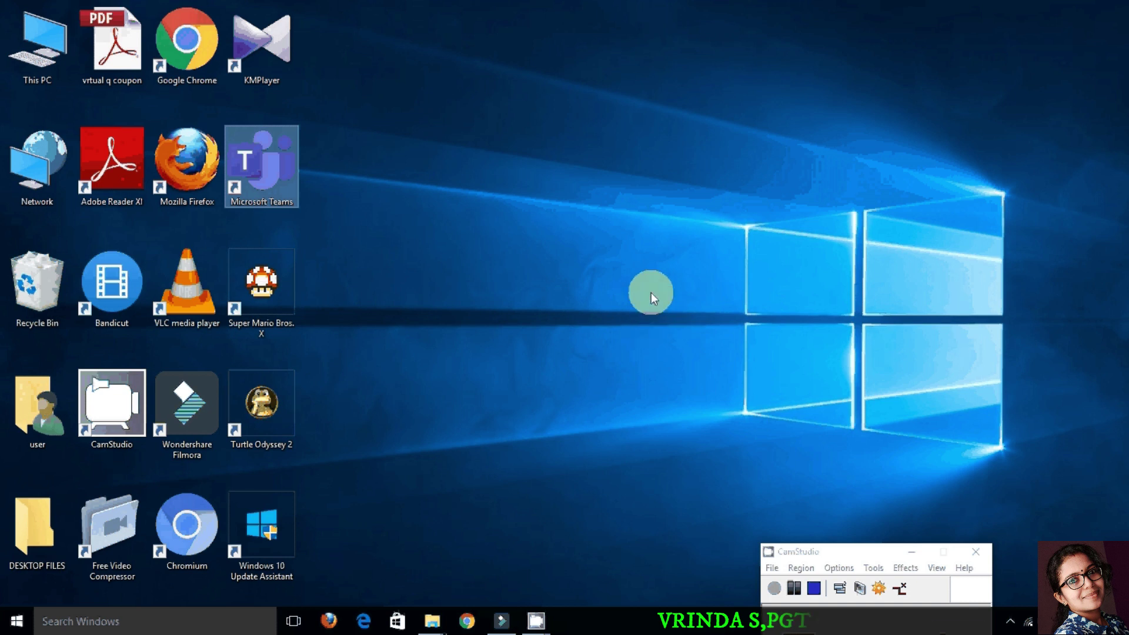
double_click(277, 174)
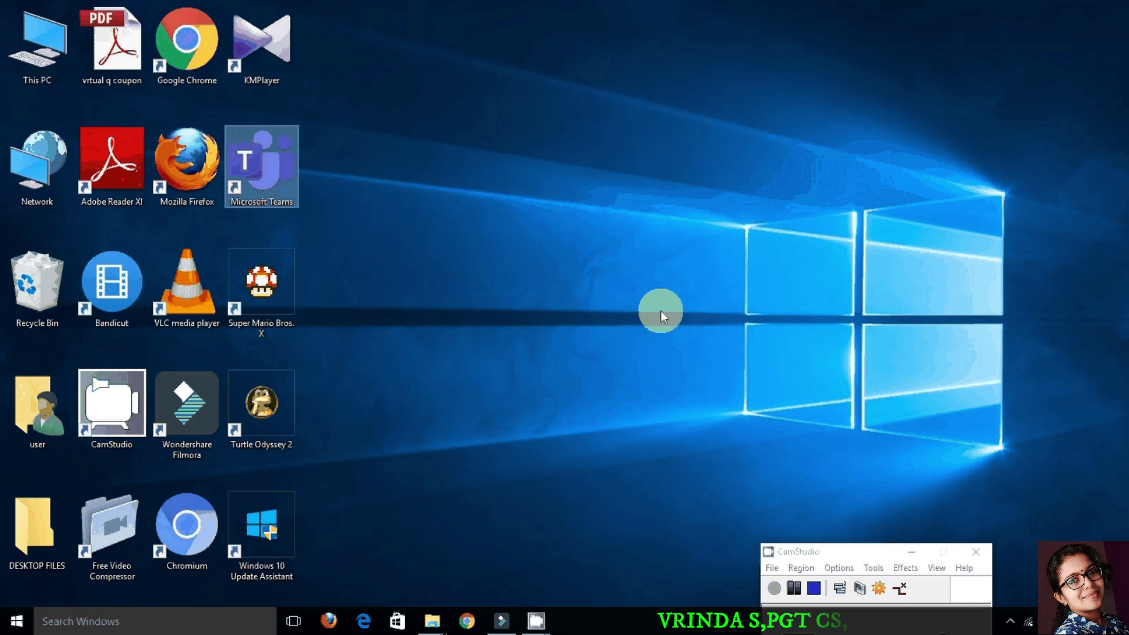
click(278, 176)
click(277, 175)
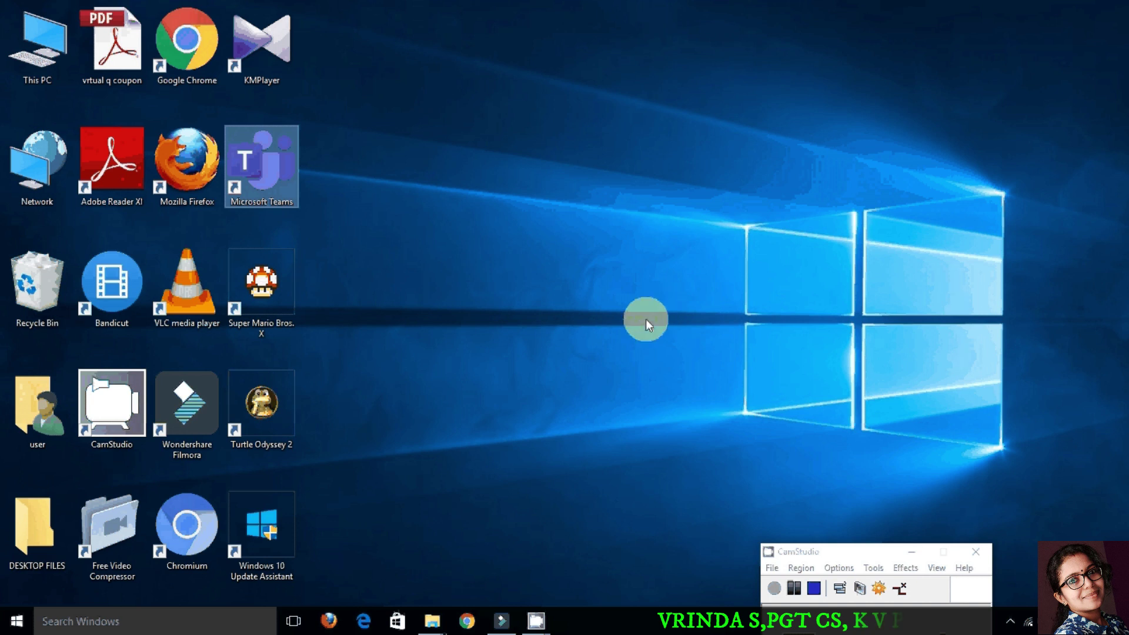
double_click(279, 175)
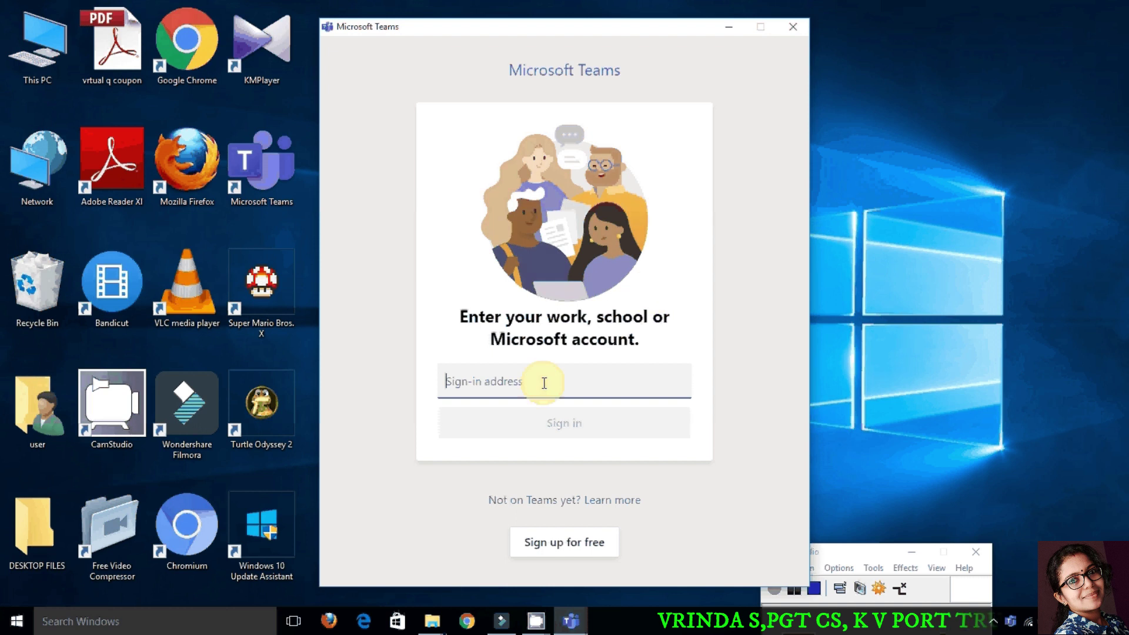
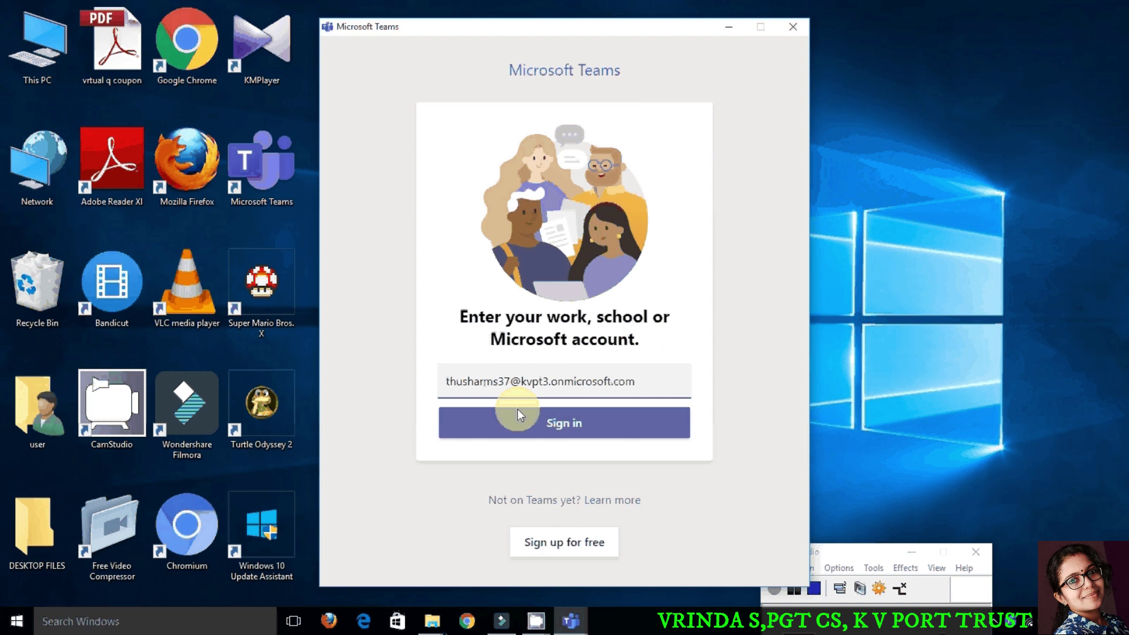
click(550, 427)
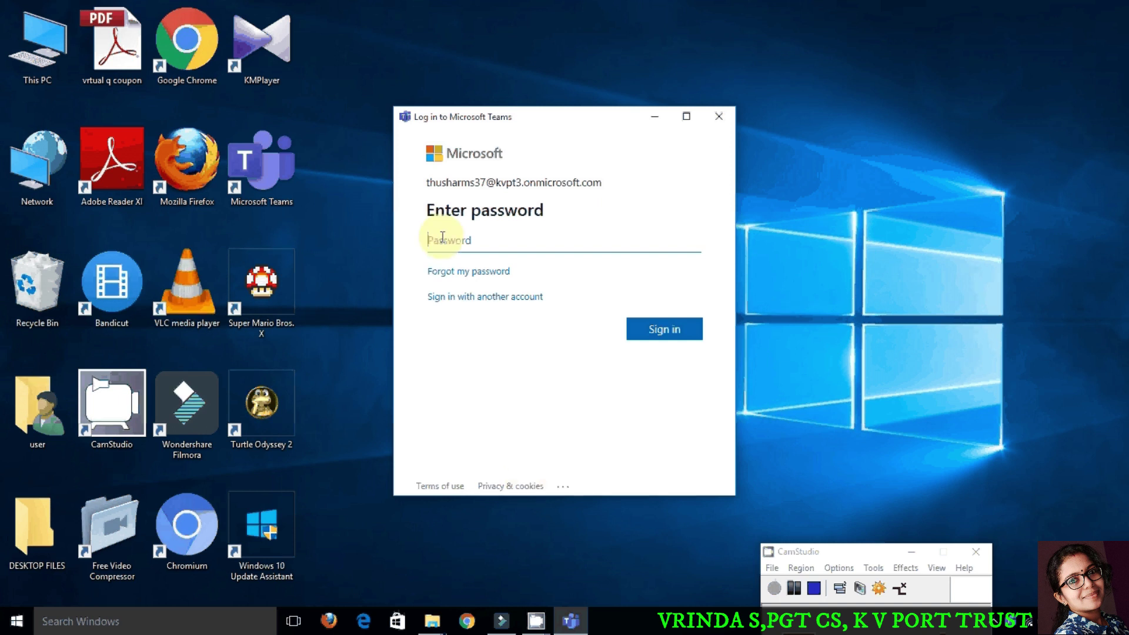
Step: Enter the account password in the Enter password field
text(********)
Step: Submit the password and run the Let's do it setup for Teams with Office
click(664, 331)
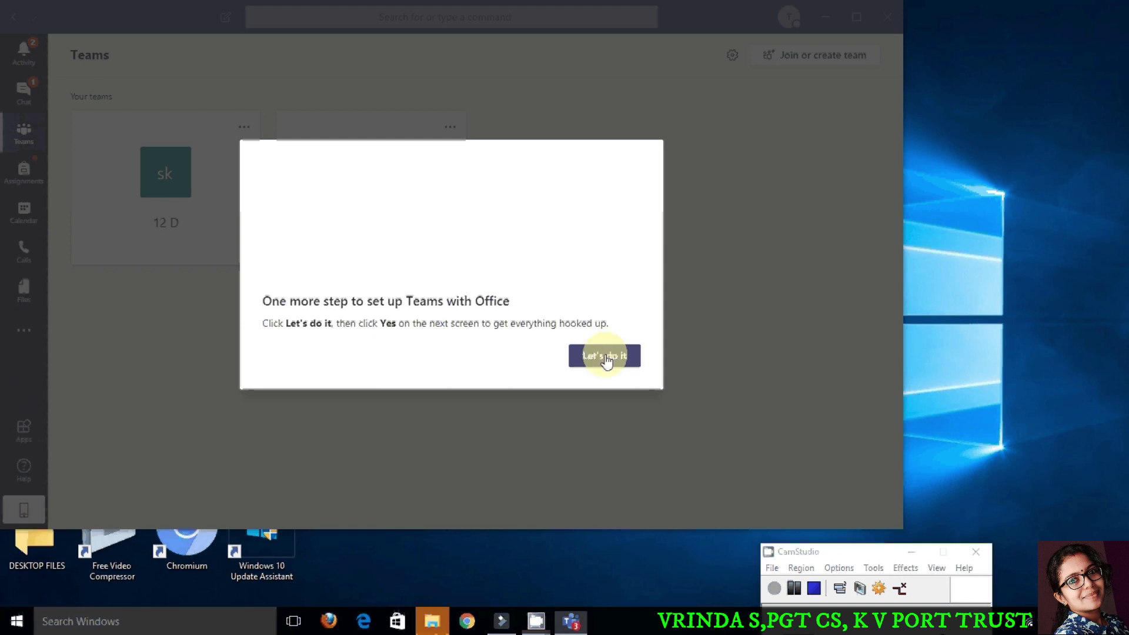
click(605, 356)
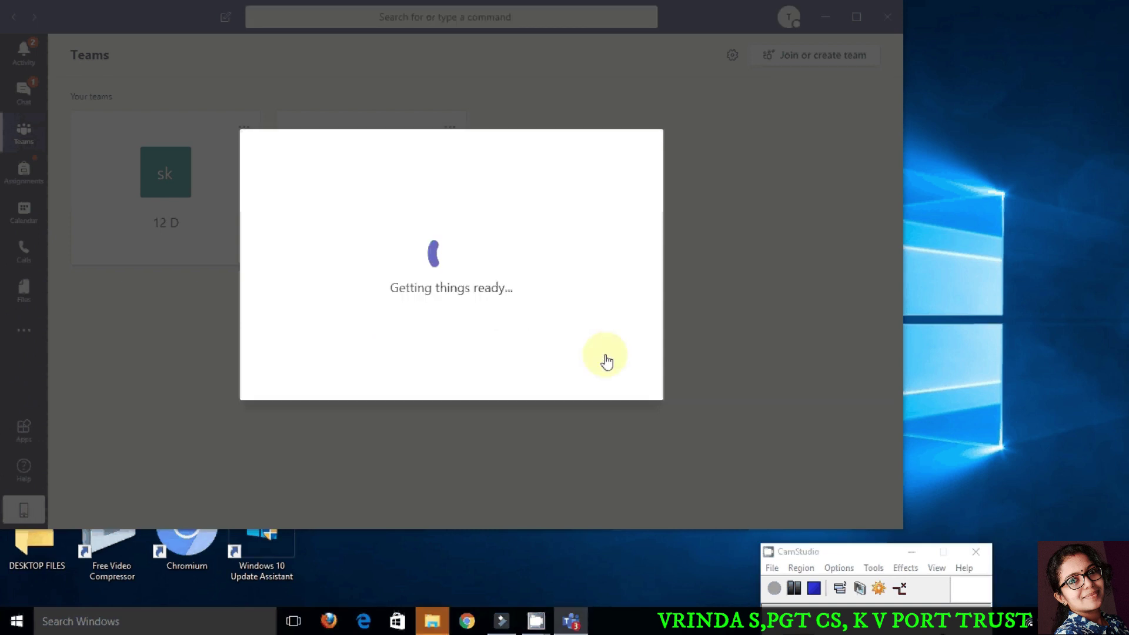
click(777, 590)
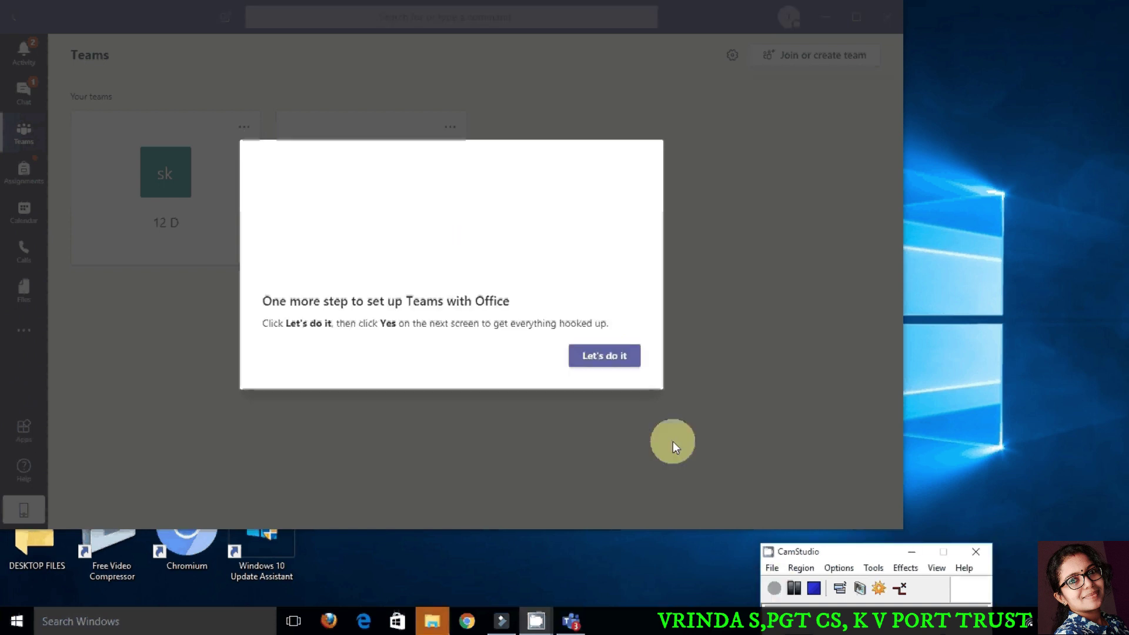
click(606, 358)
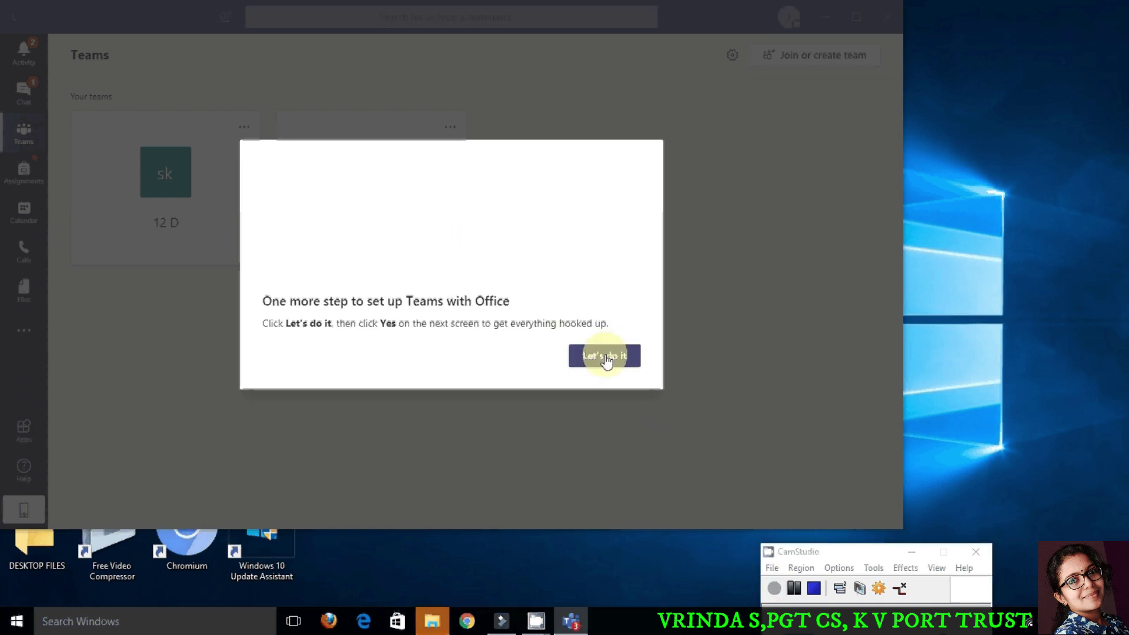
click(605, 358)
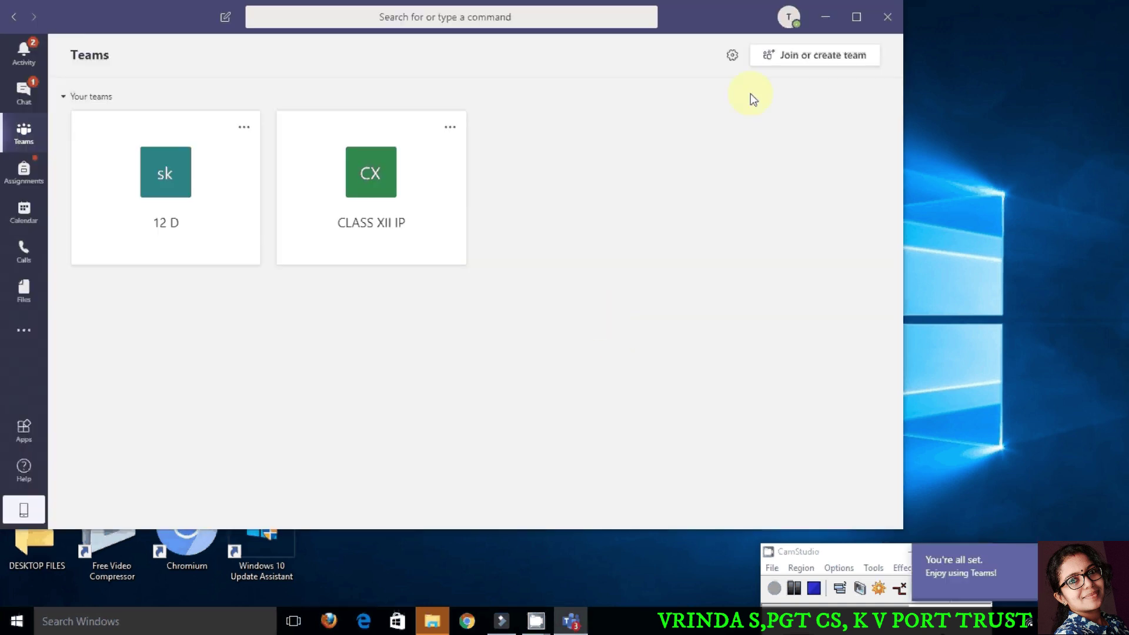
Step: Maximize the Teams window and open the CLASS XII IP team
click(856, 18)
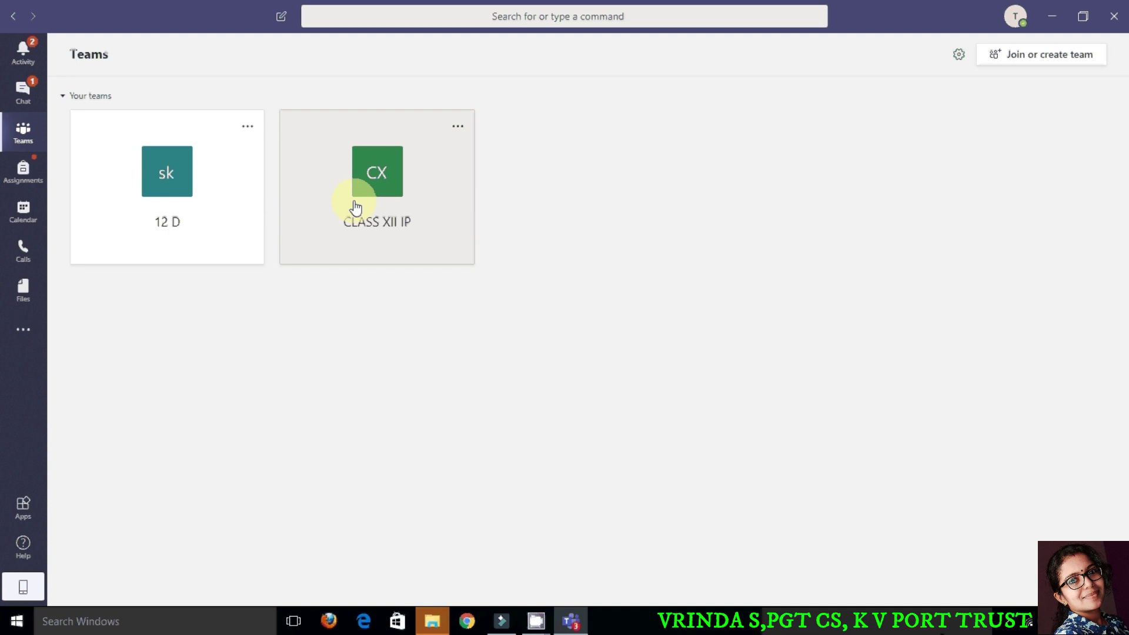
click(356, 207)
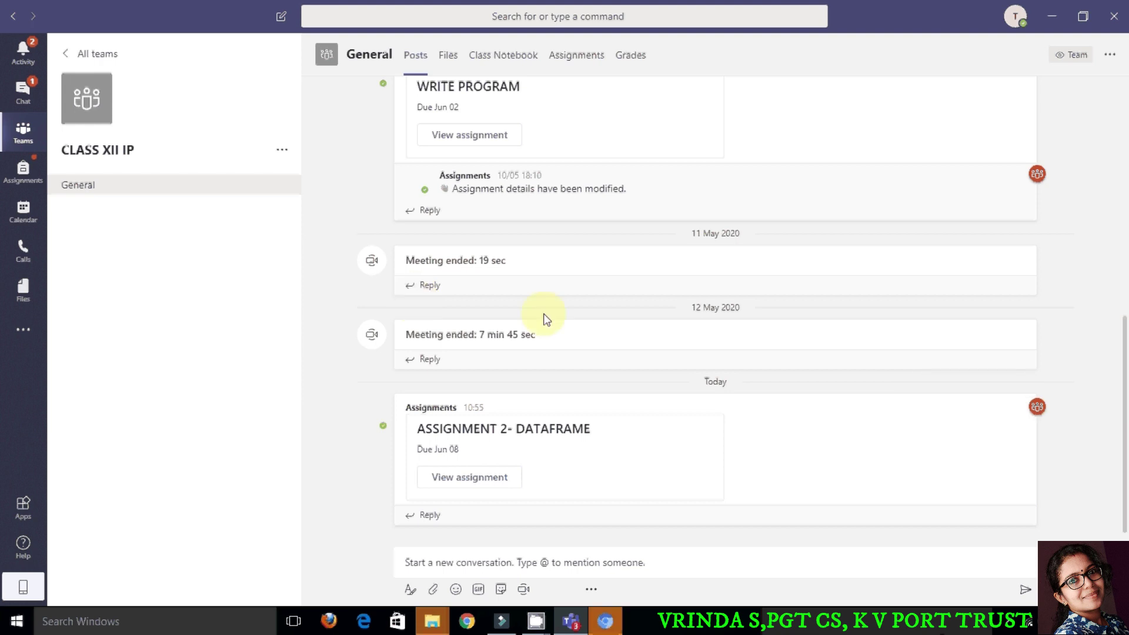
Step: Scroll up the CLASS XII IP General posts toward the WRITE PROGRAM assignment
scroll(575, 438, up, 3)
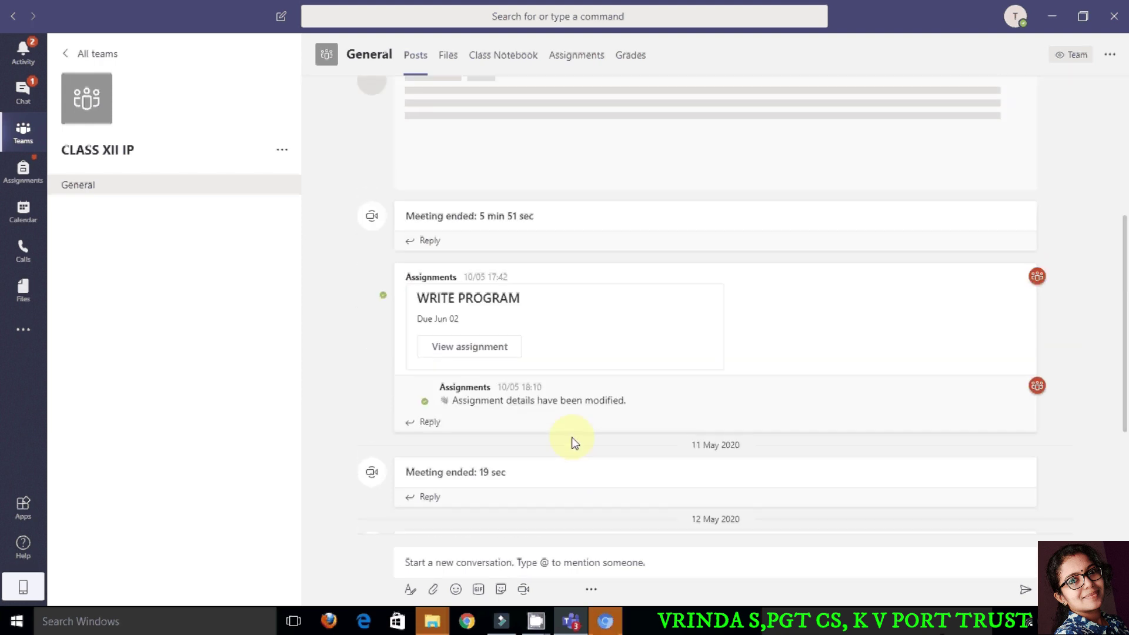
scroll(575, 442, up, 5)
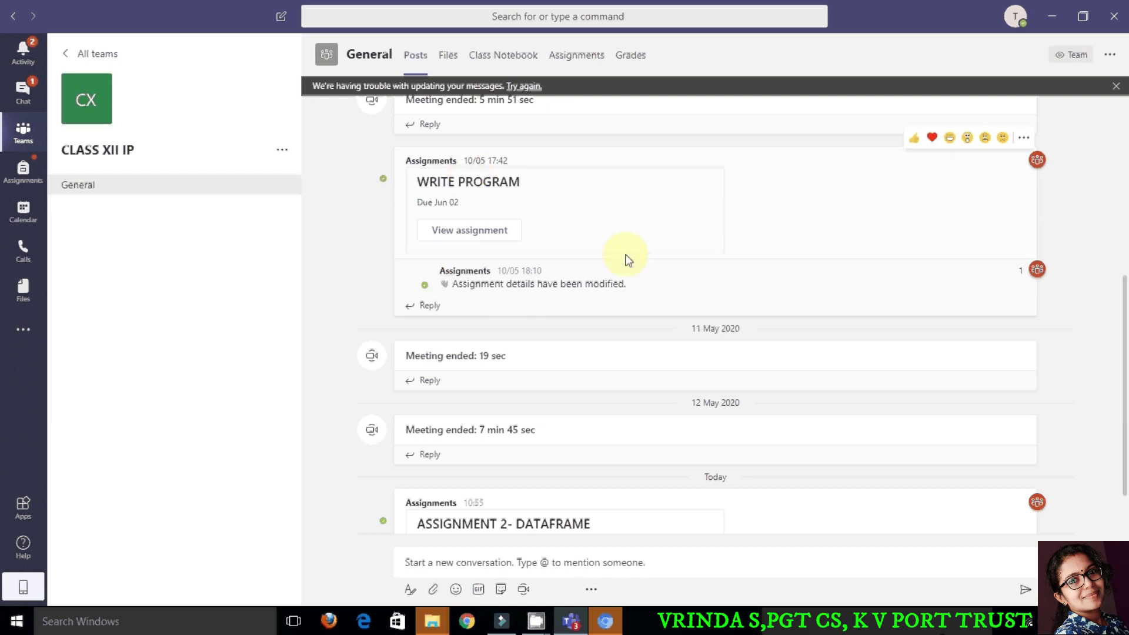
Step: Open the WRITE PROGRAM assignment's EXERCISE - SERIES notebook page using Edit in Browser
click(497, 238)
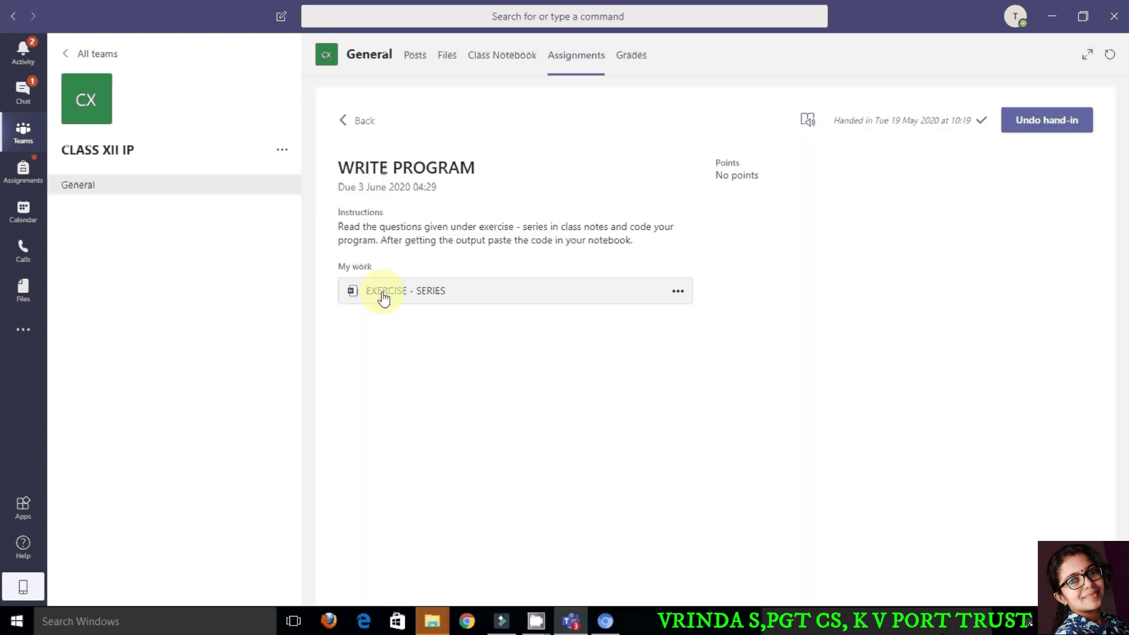
click(383, 294)
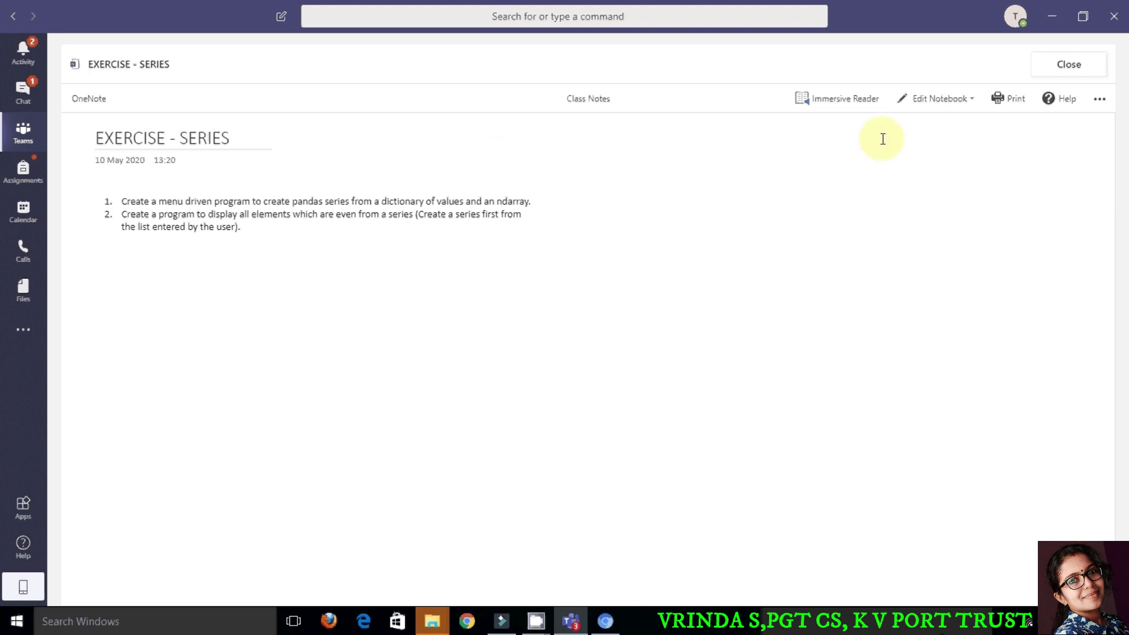
click(973, 104)
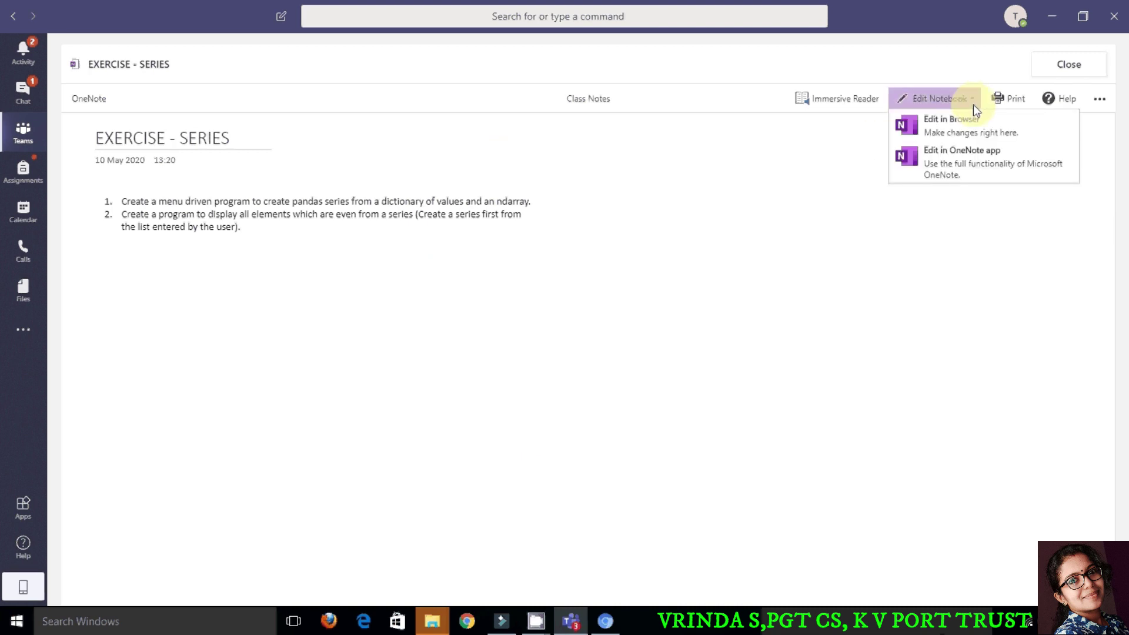
click(959, 131)
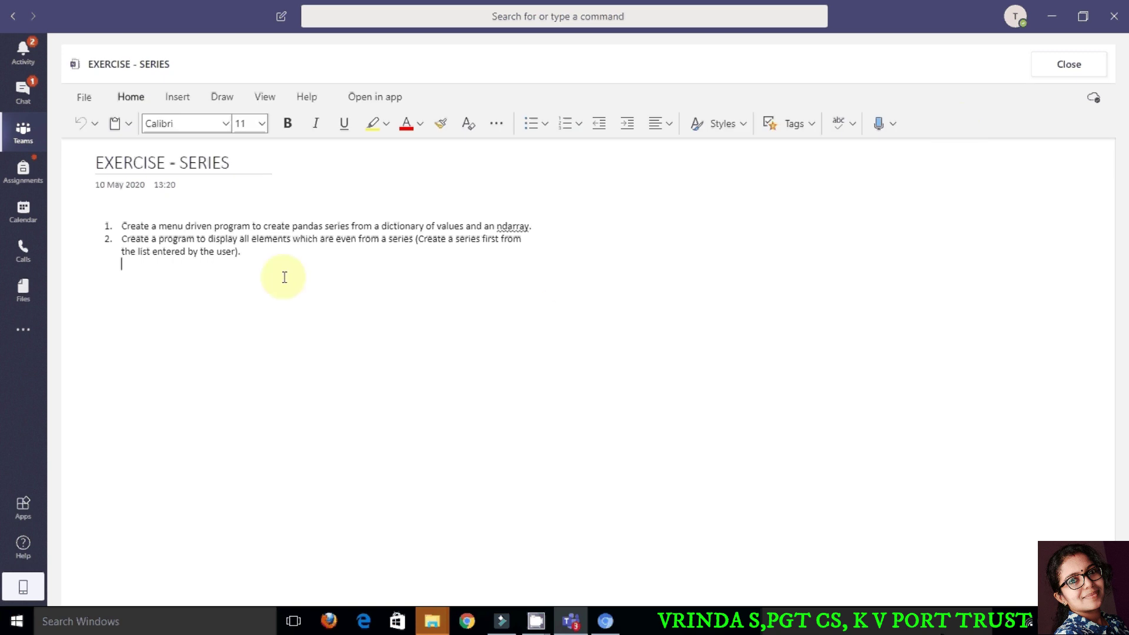
Step: Type 'Answer:', 'import pandas as pd' and two dotted placeholder lines below the questions
click(125, 276)
text(Answer)
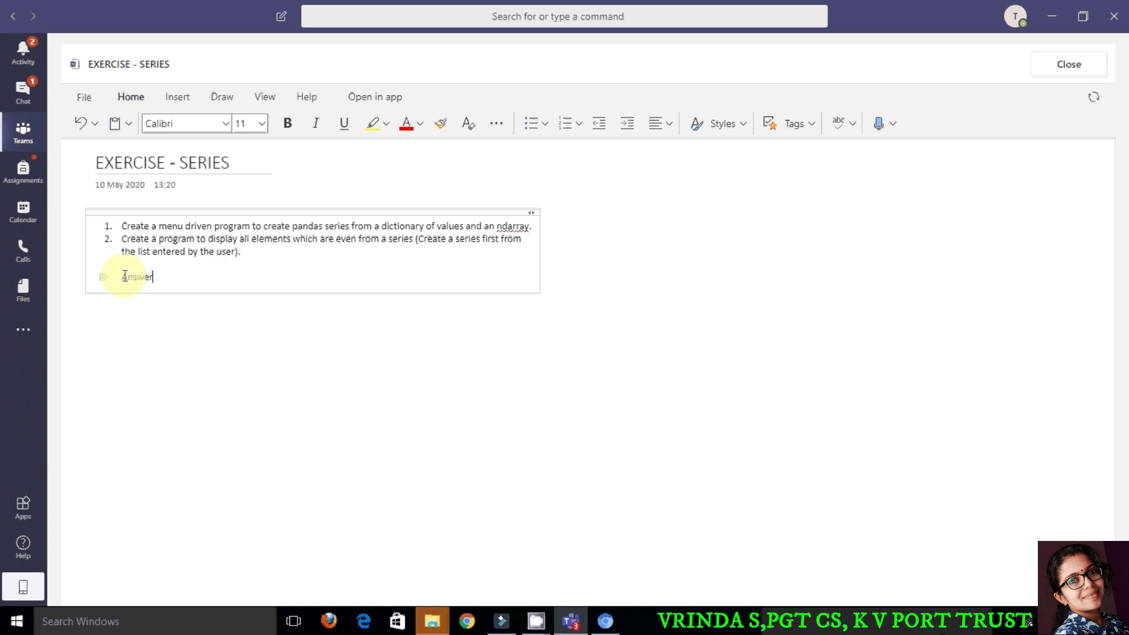
text(:)
key(Return)
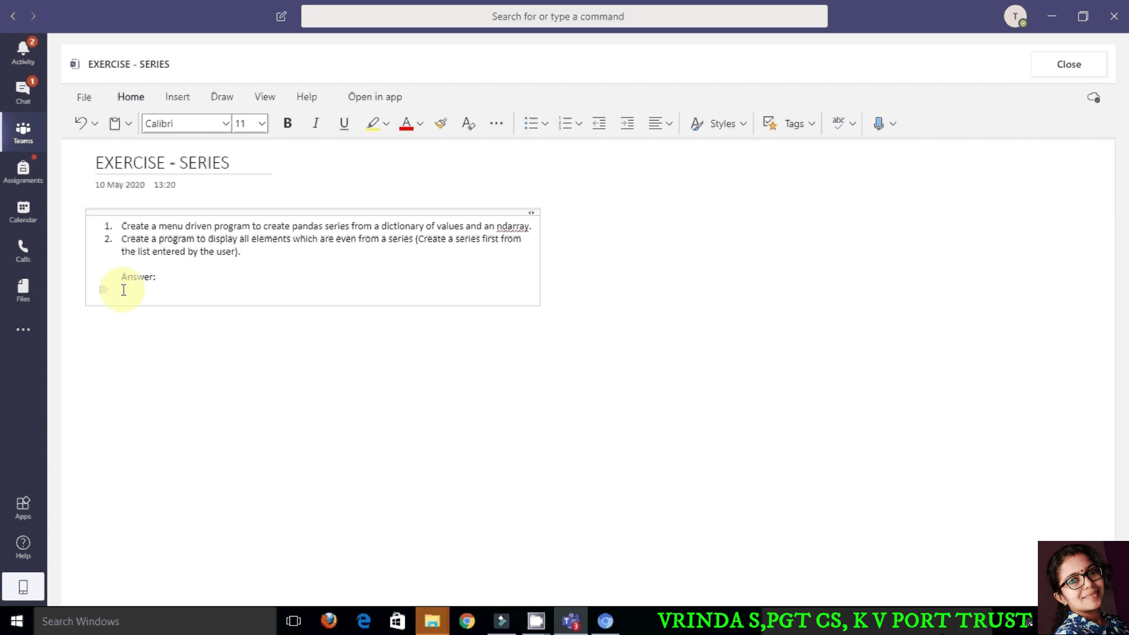
text(import pandas as pd)
key(Return)
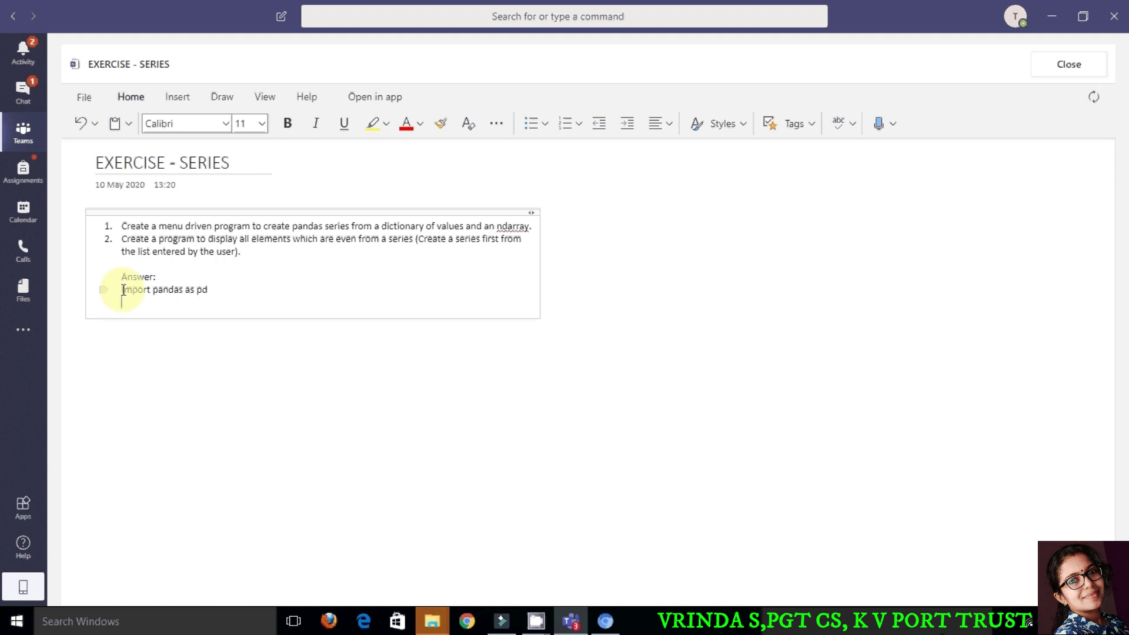
text(................)
key(Return)
text(.....................)
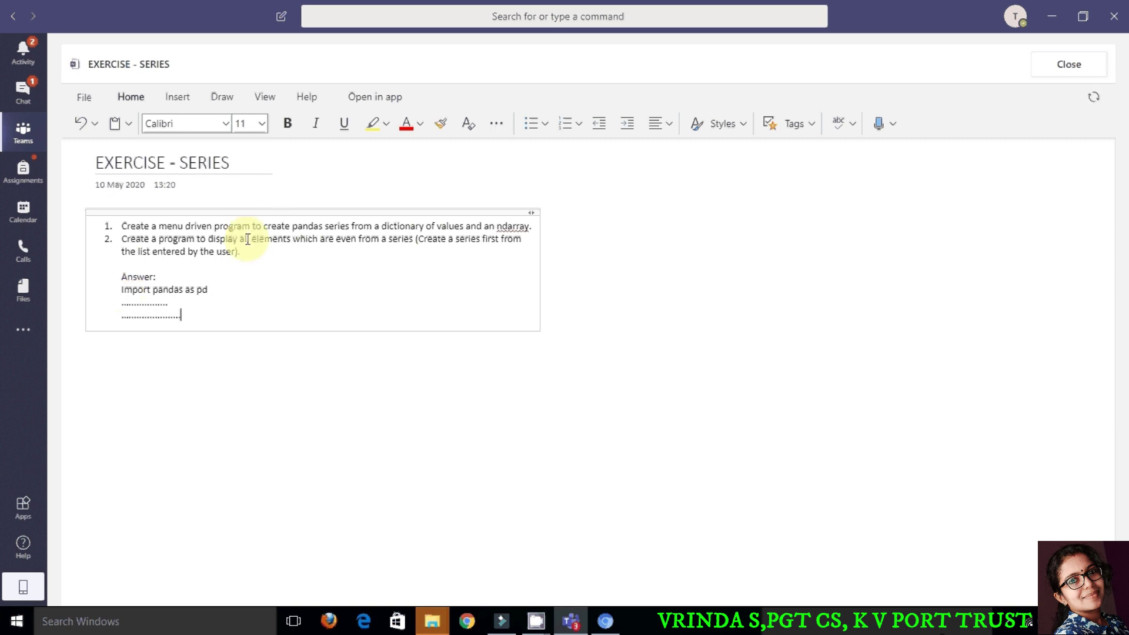
Step: Make the import and dotted answer lines bold with yellow highlighting
drag(117, 286, 194, 315)
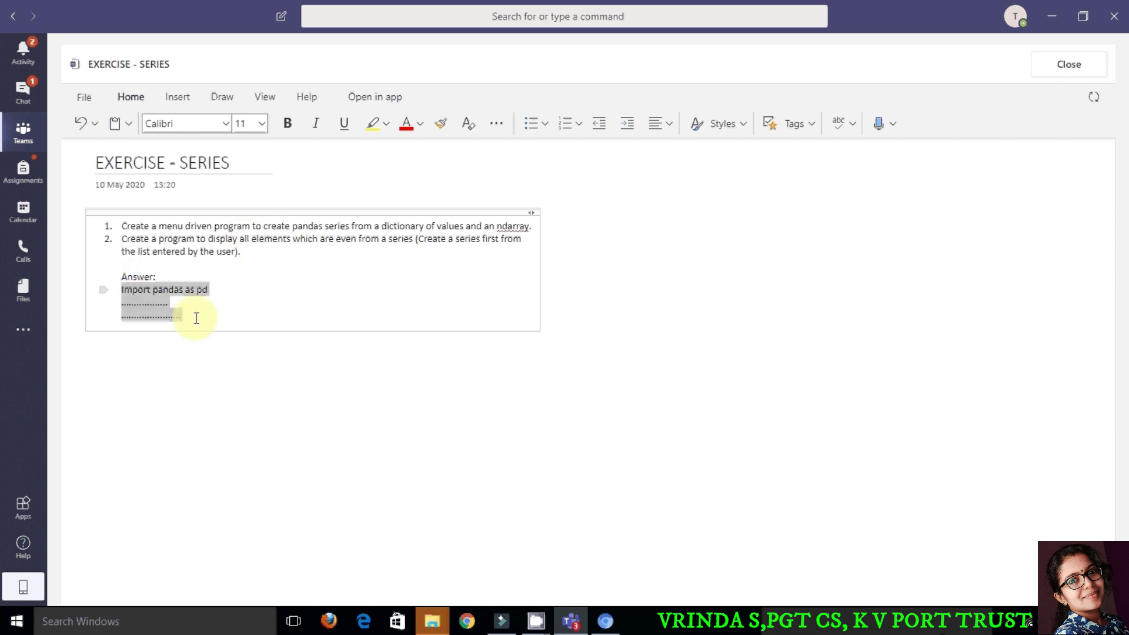
click(290, 124)
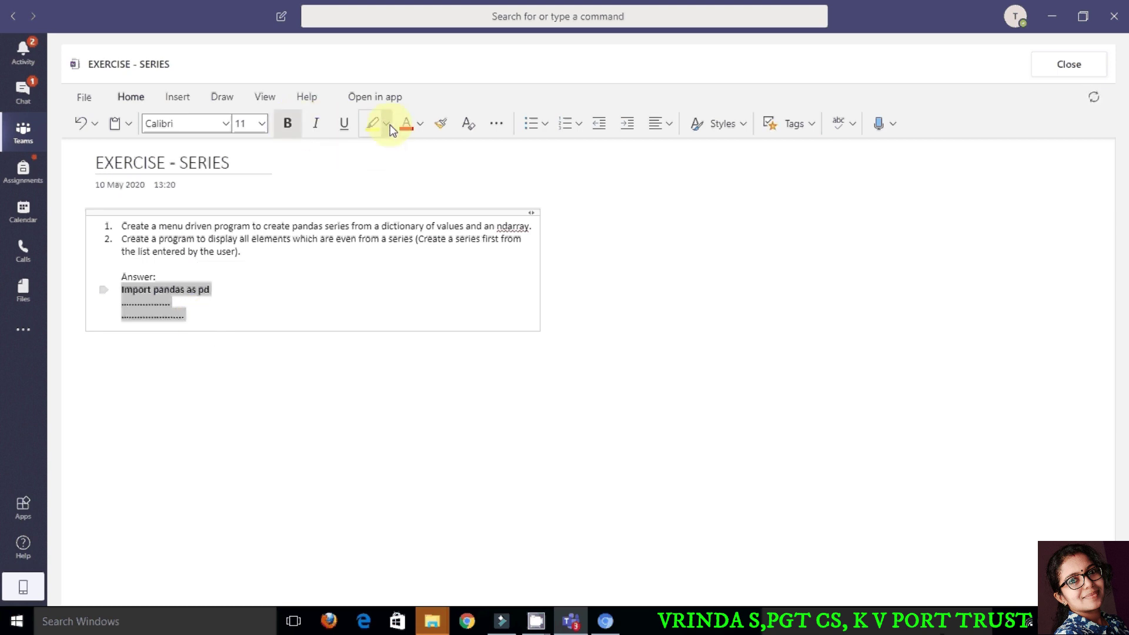
click(387, 124)
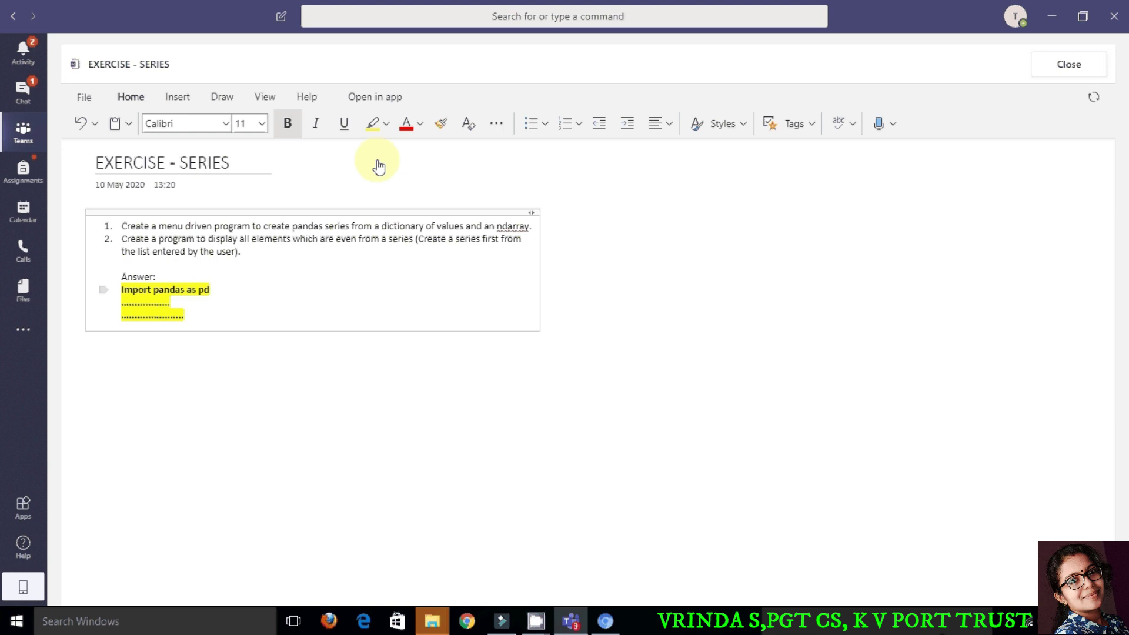
Step: Add a 'By,' signature line with the student's name below the answer lines
click(201, 314)
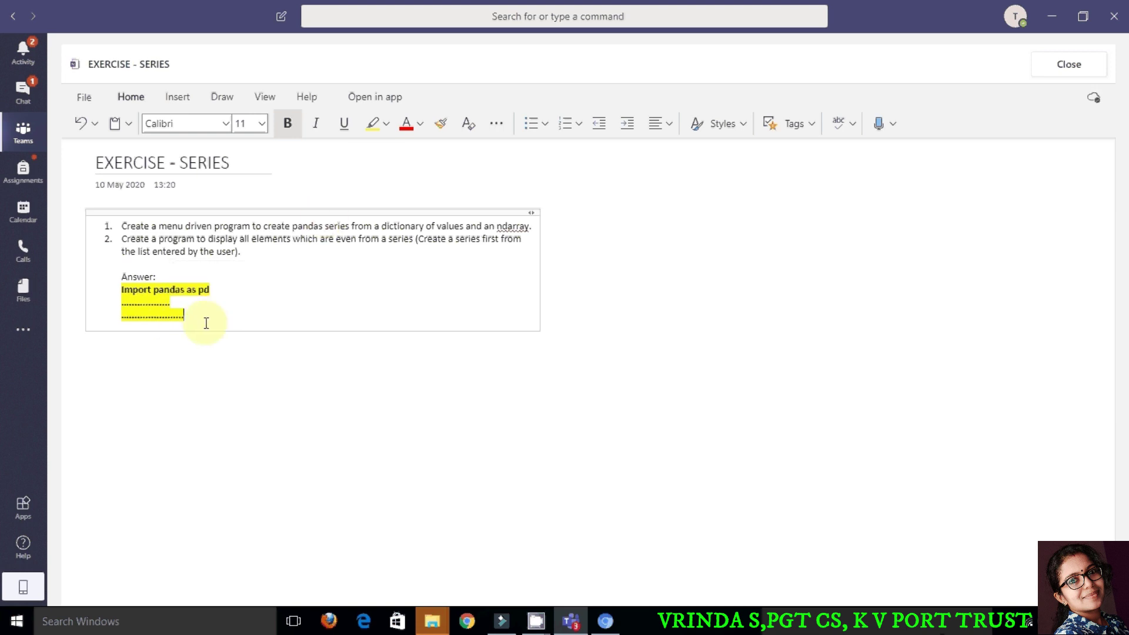
key(Return)
key(Return)
key(Return)
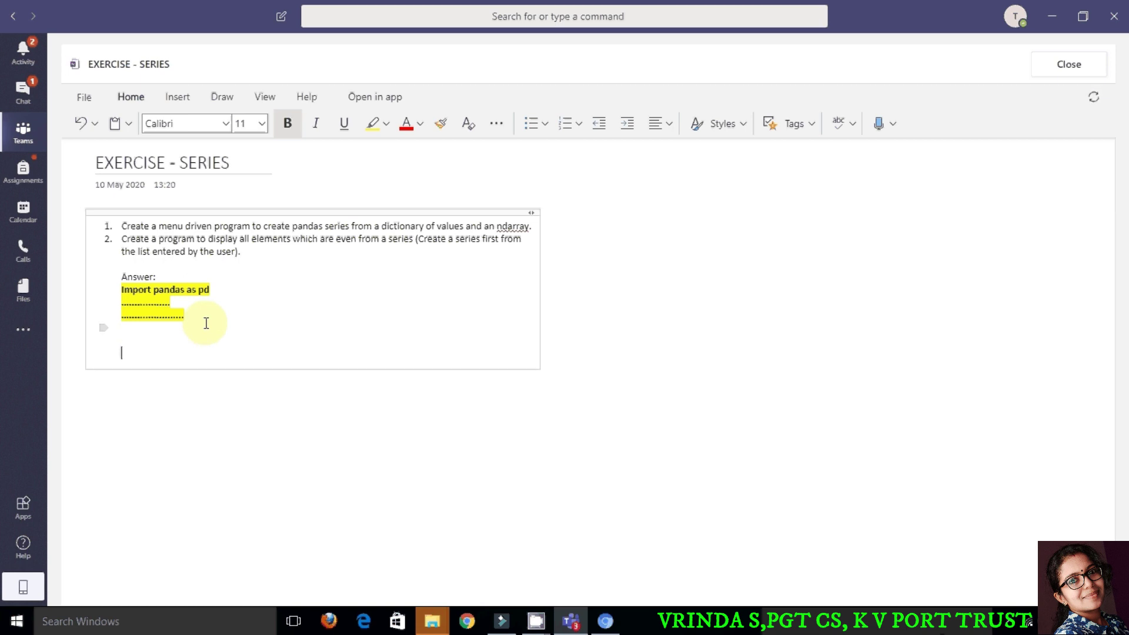
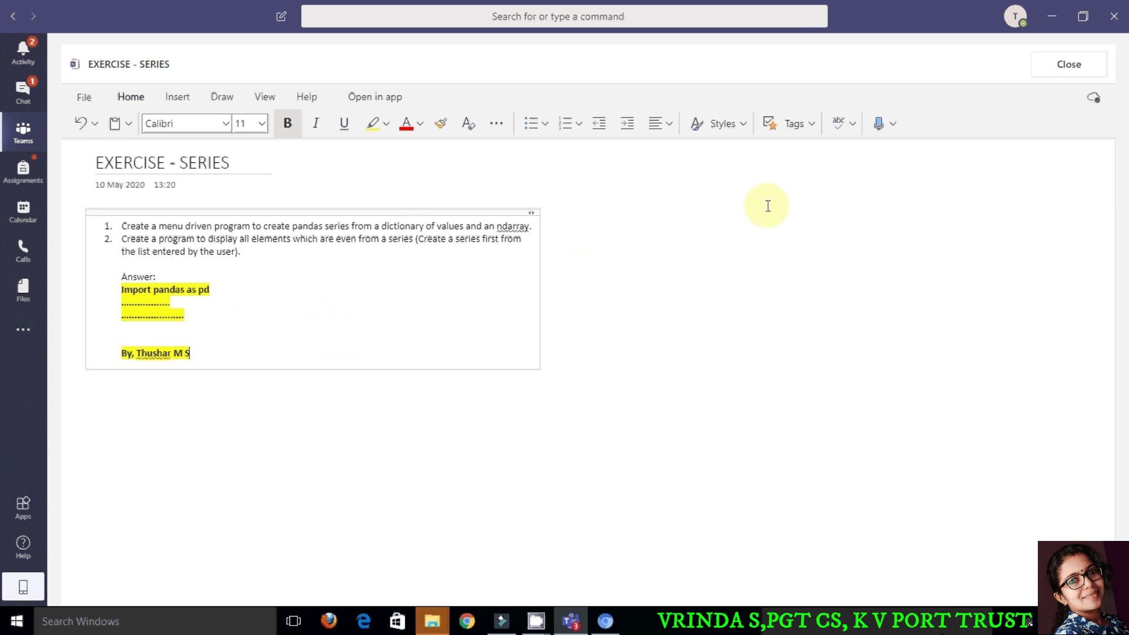
Step: Close the EXERCISE - SERIES page and leave the WRITE PROGRAM assignment
click(1068, 77)
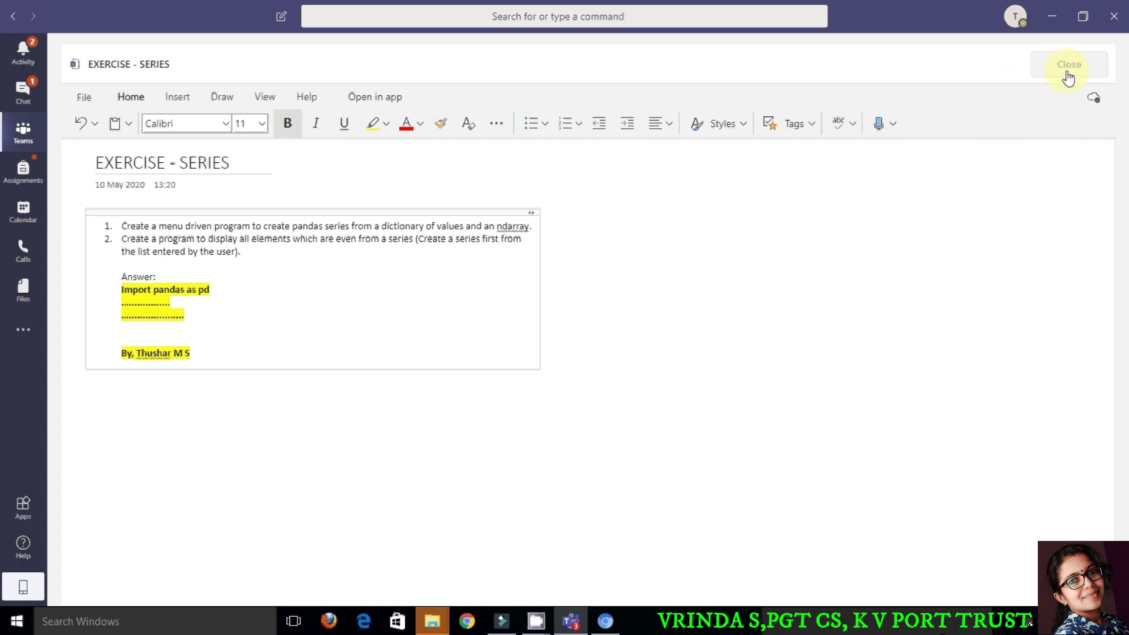
click(1070, 77)
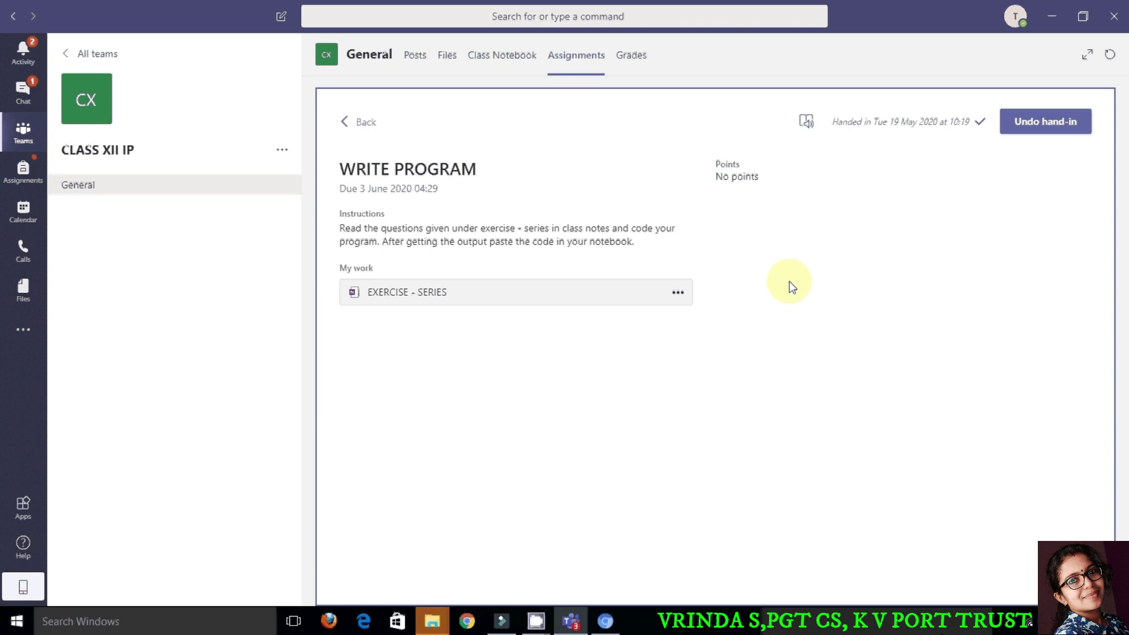
click(352, 124)
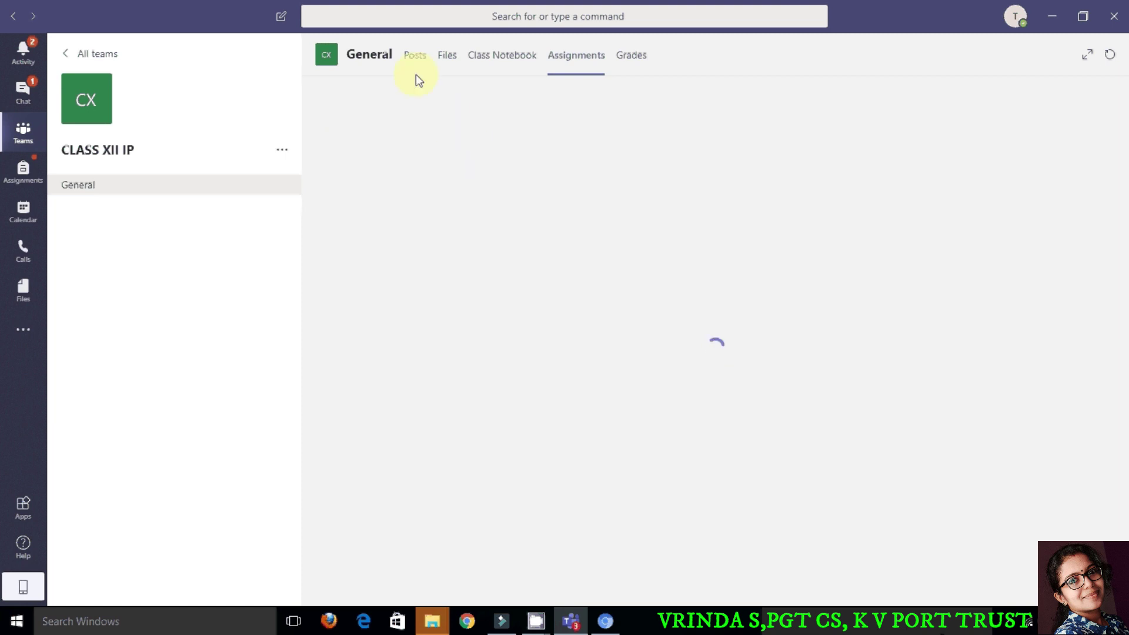
Step: From the channel's Posts feed, open the ASSIGNMENT 2- DATAFRAME assignment
click(416, 59)
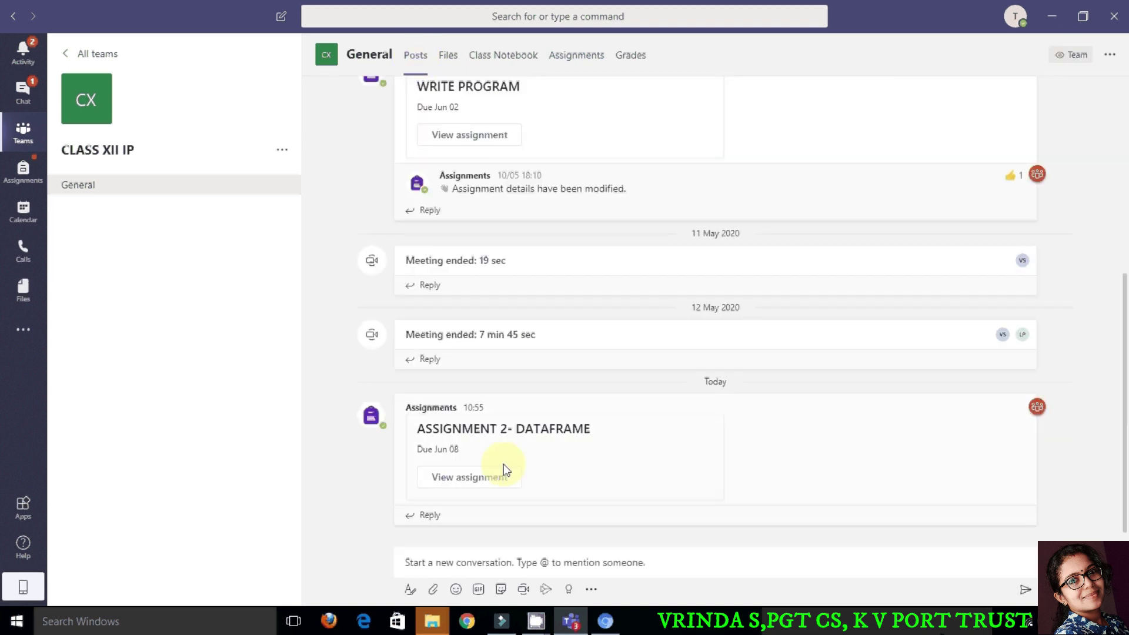
click(476, 483)
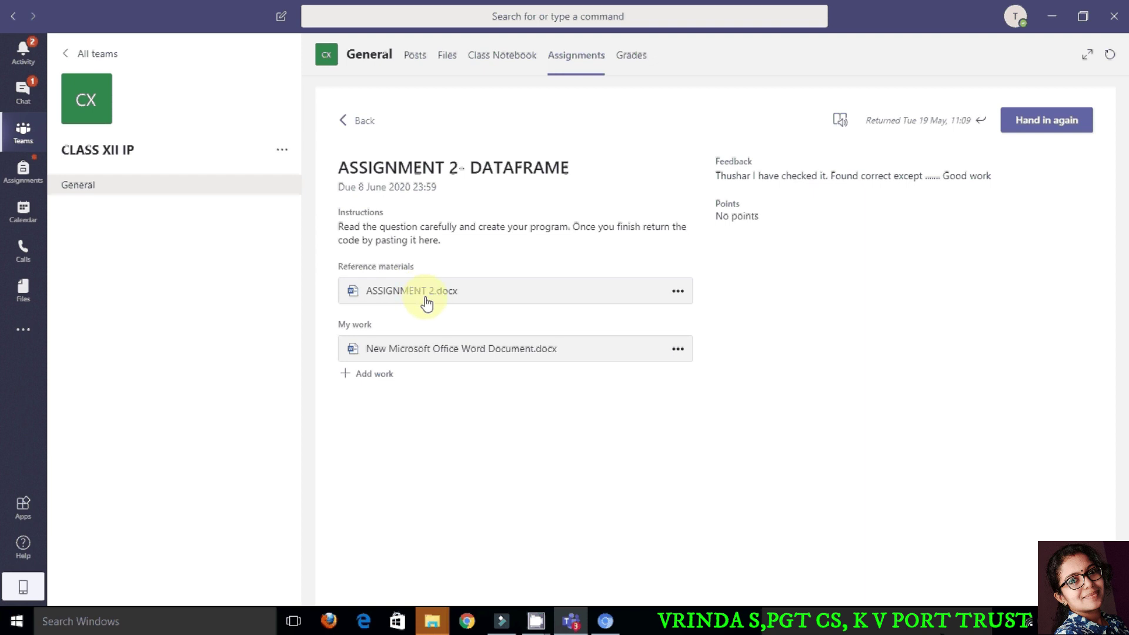
Step: Upload nihal.png from the DESKTOP FILES folder as My work on ASSIGNMENT 2- DATAFRAME
click(366, 381)
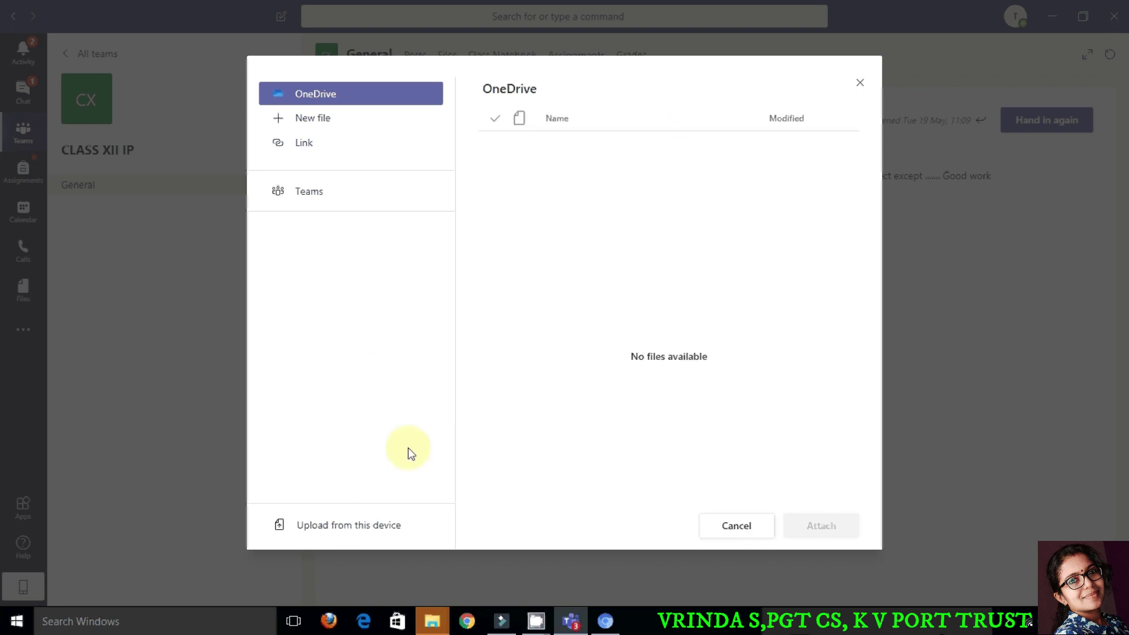
click(349, 529)
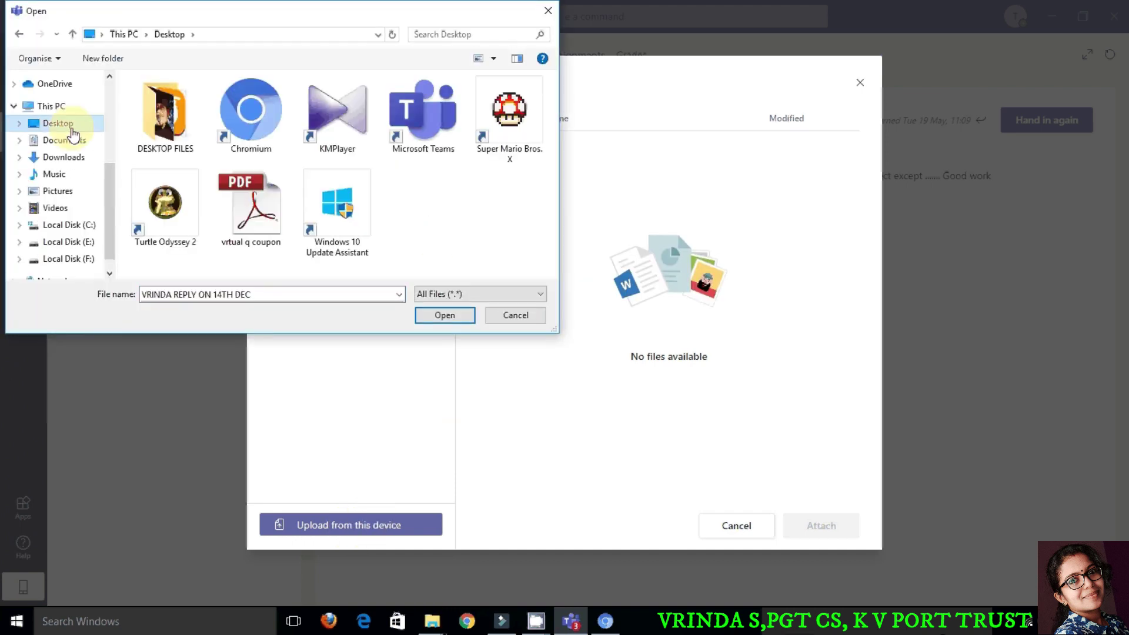
double_click(168, 107)
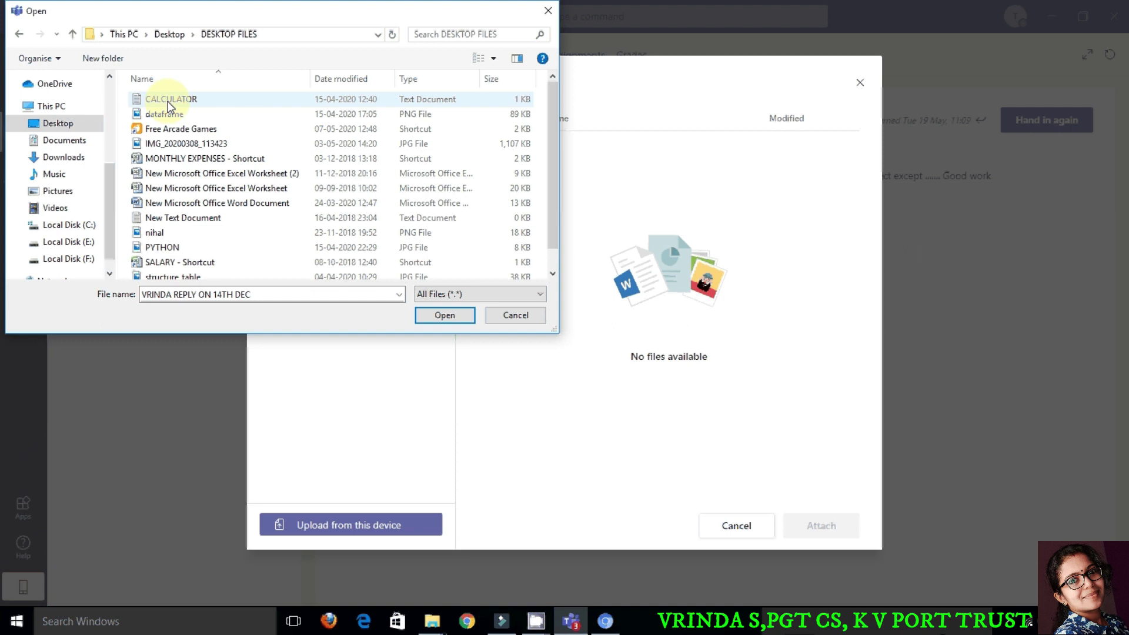
click(176, 234)
click(437, 315)
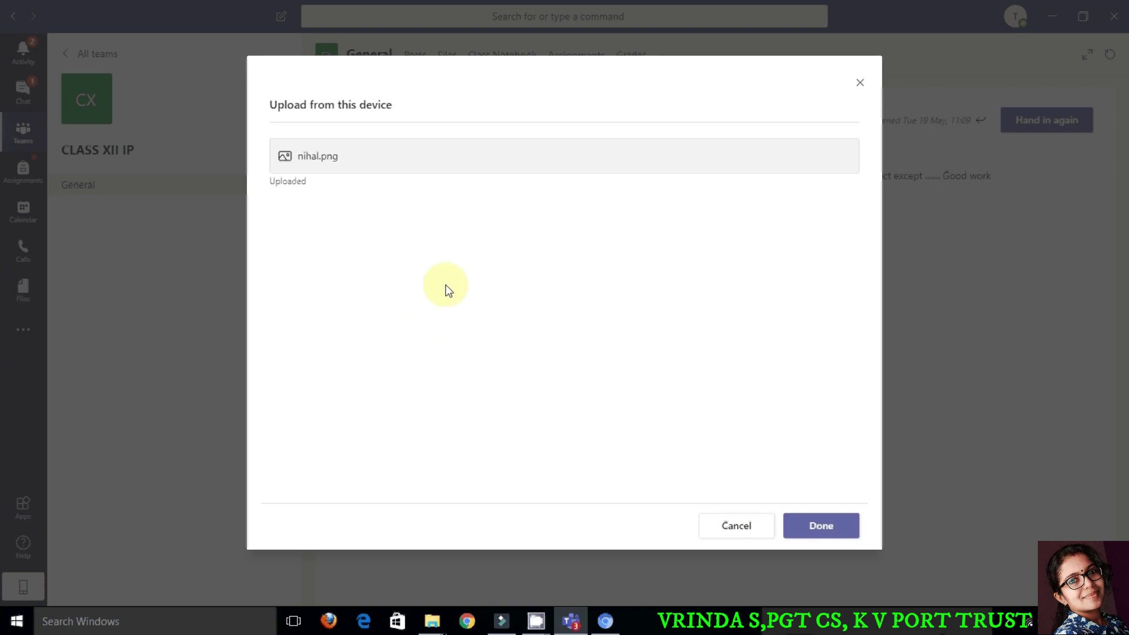
click(821, 526)
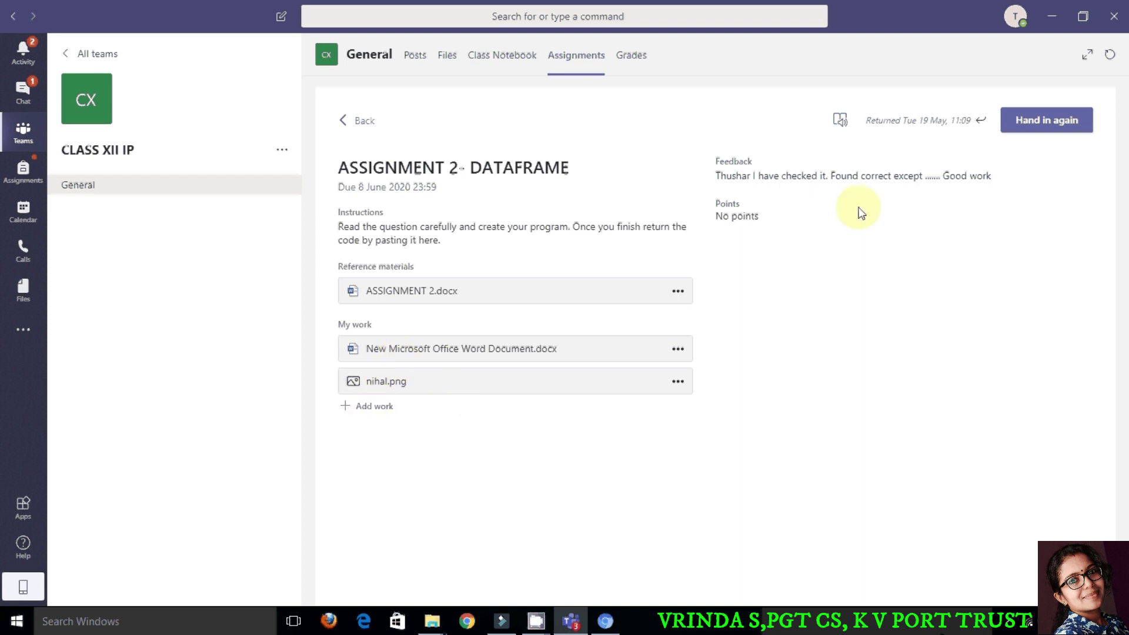
Step: Hand in ASSIGNMENT 2- DATAFRAME again, scroll through older CLASS XII IP posts, and open Class Notebook
click(1054, 128)
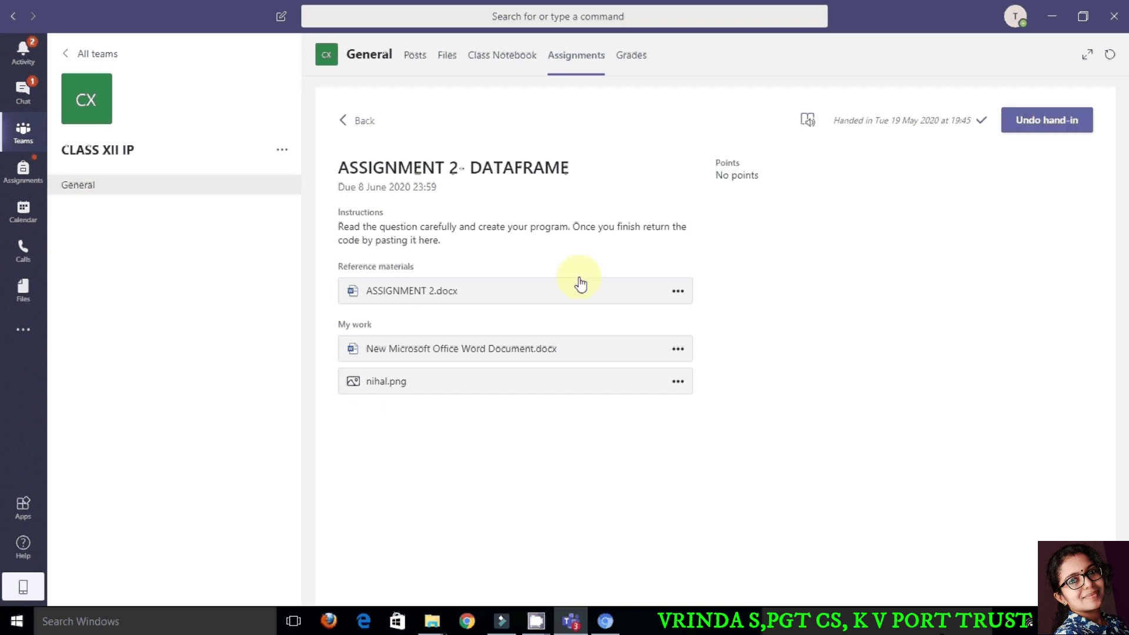
click(410, 64)
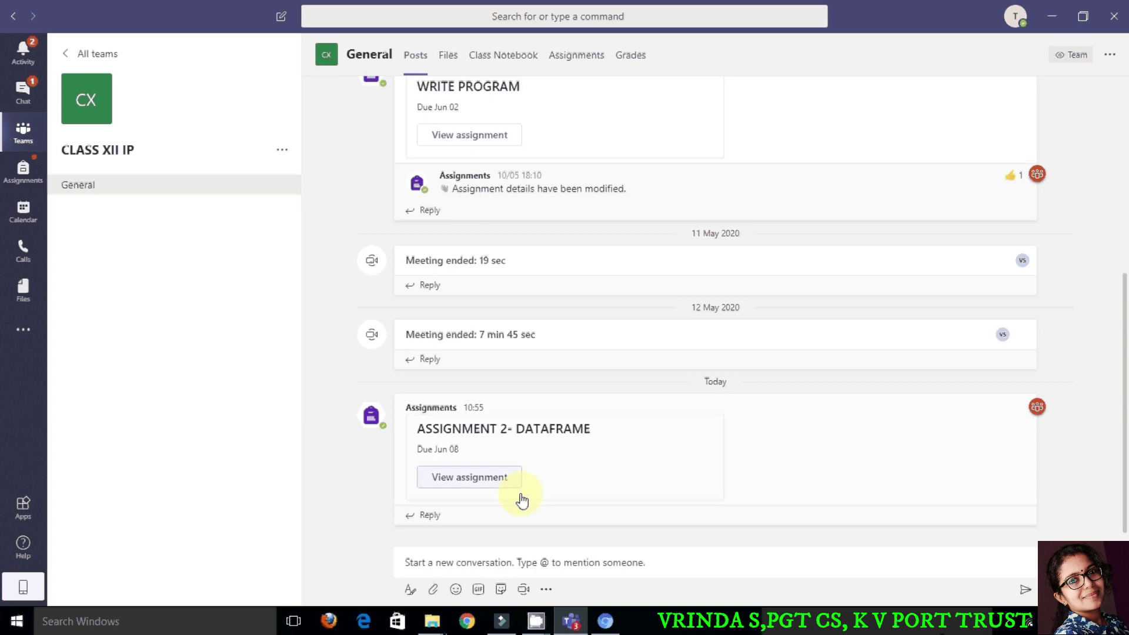
scroll(608, 453, up, 3)
scroll(609, 453, up, 3)
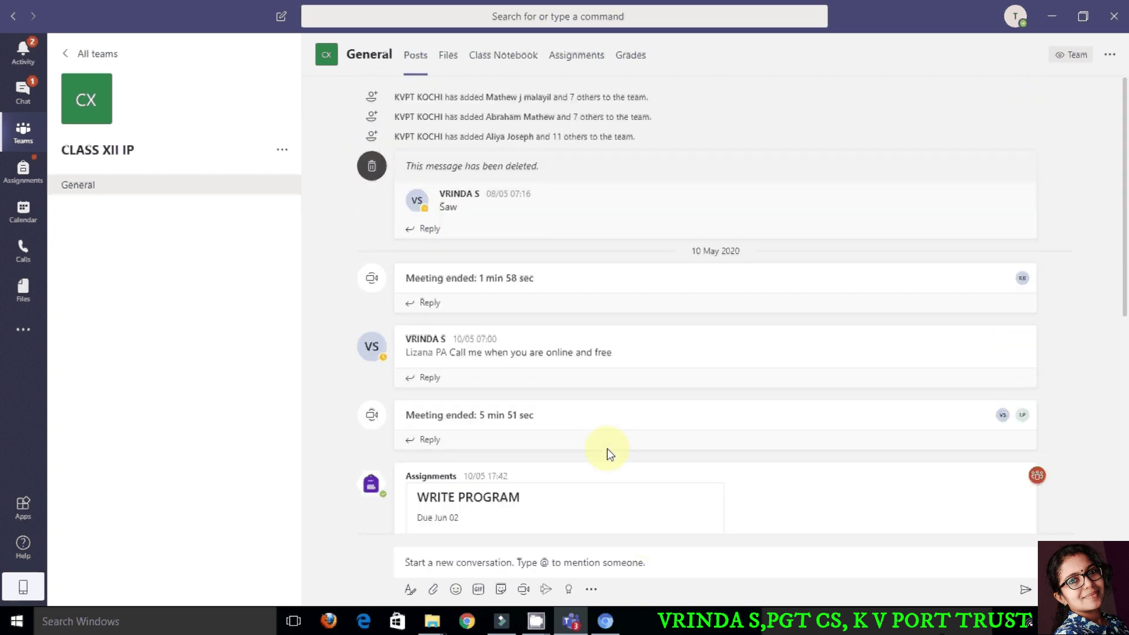
click(489, 57)
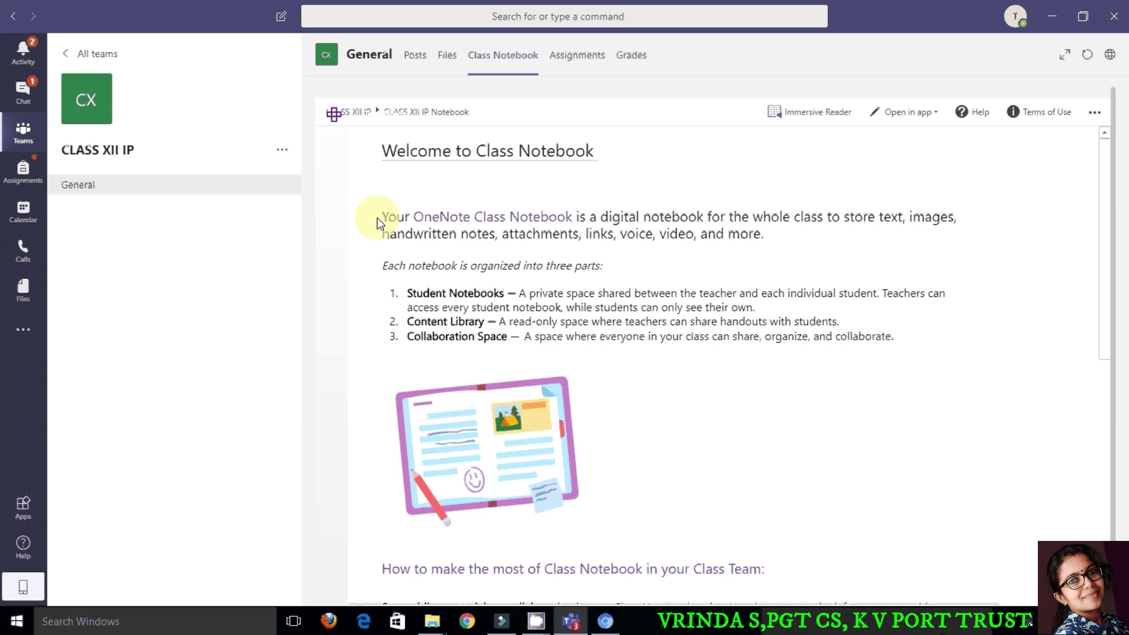
Step: In the notebook navigation, expand _Content Library and open the PANDAS section
click(331, 146)
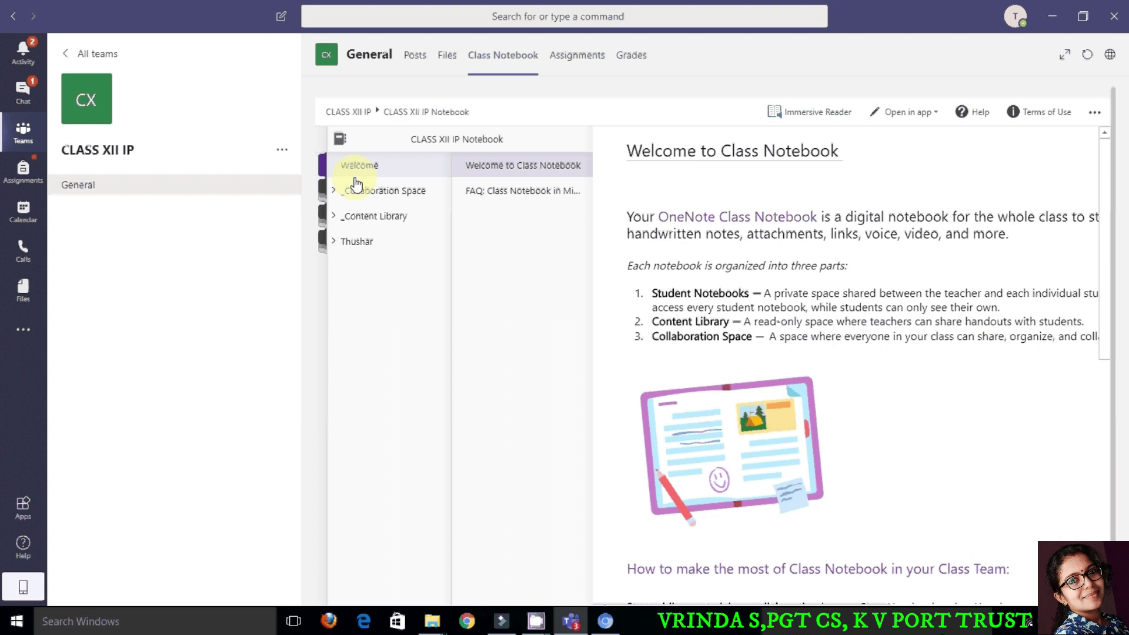
click(350, 219)
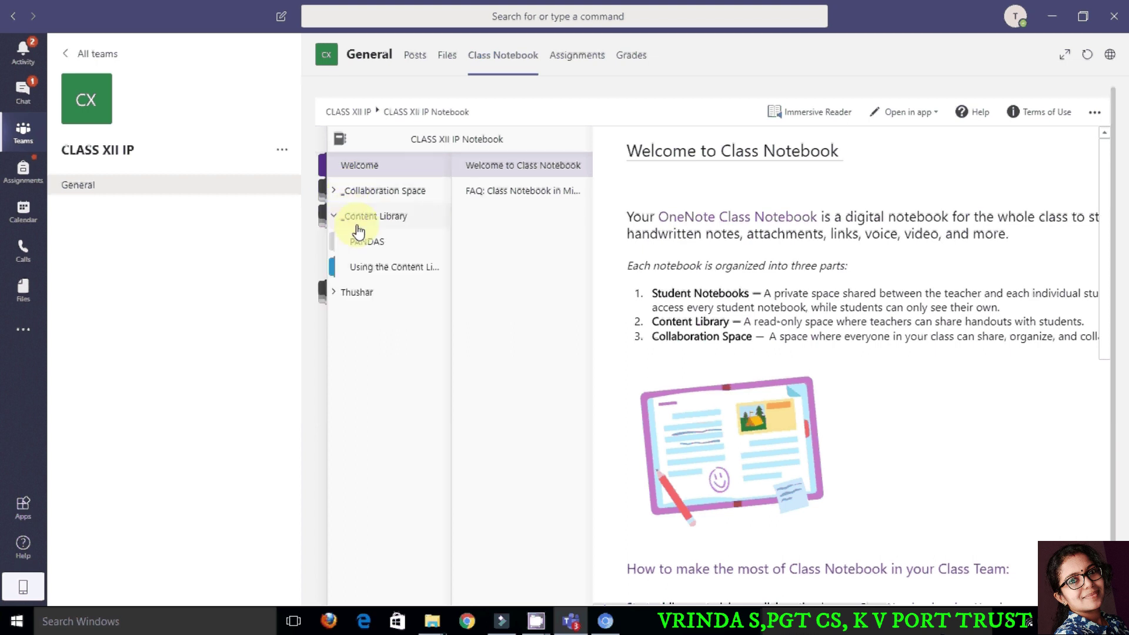
click(361, 244)
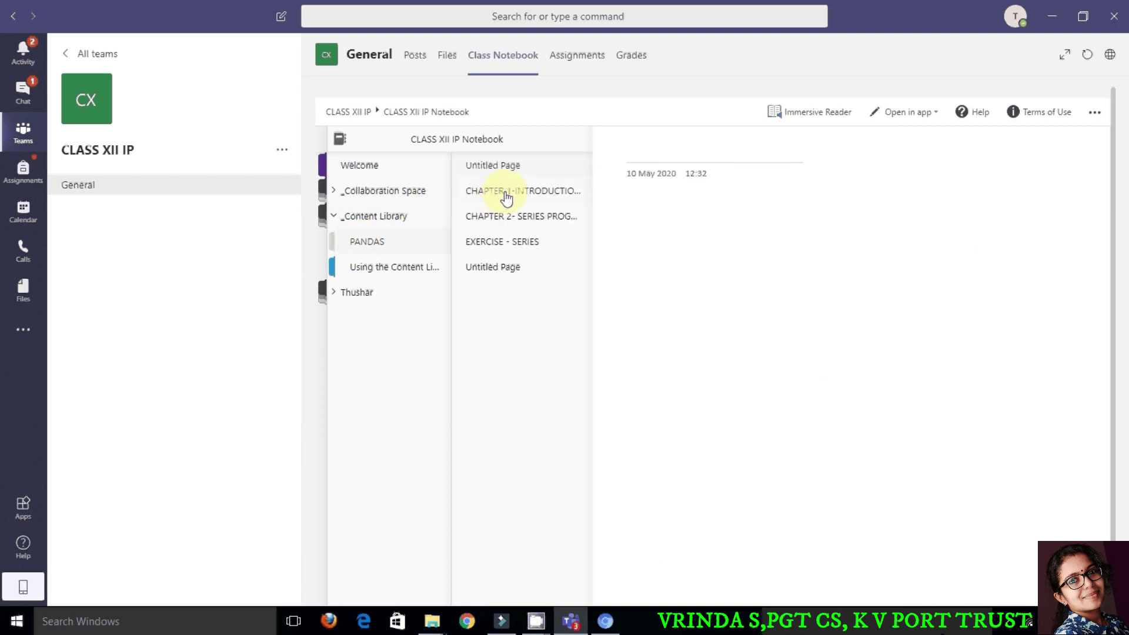
Step: Read through the CHAPTER 1-INTRODUCTION TO PANDAS page, then go to the Assignments chat
click(506, 197)
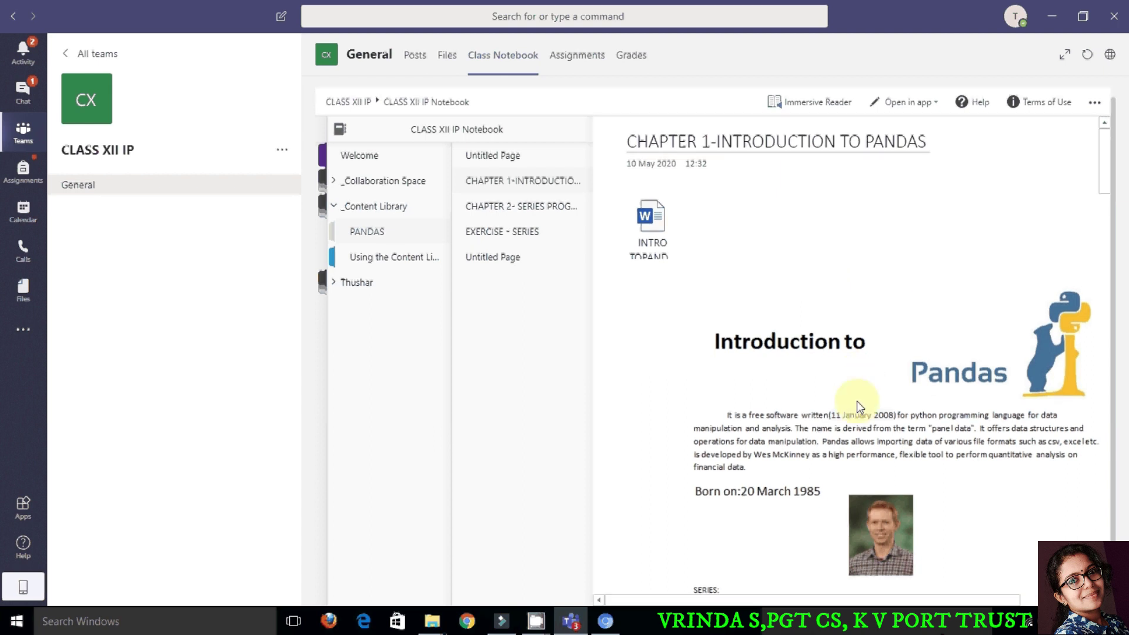
scroll(855, 421, down, 7)
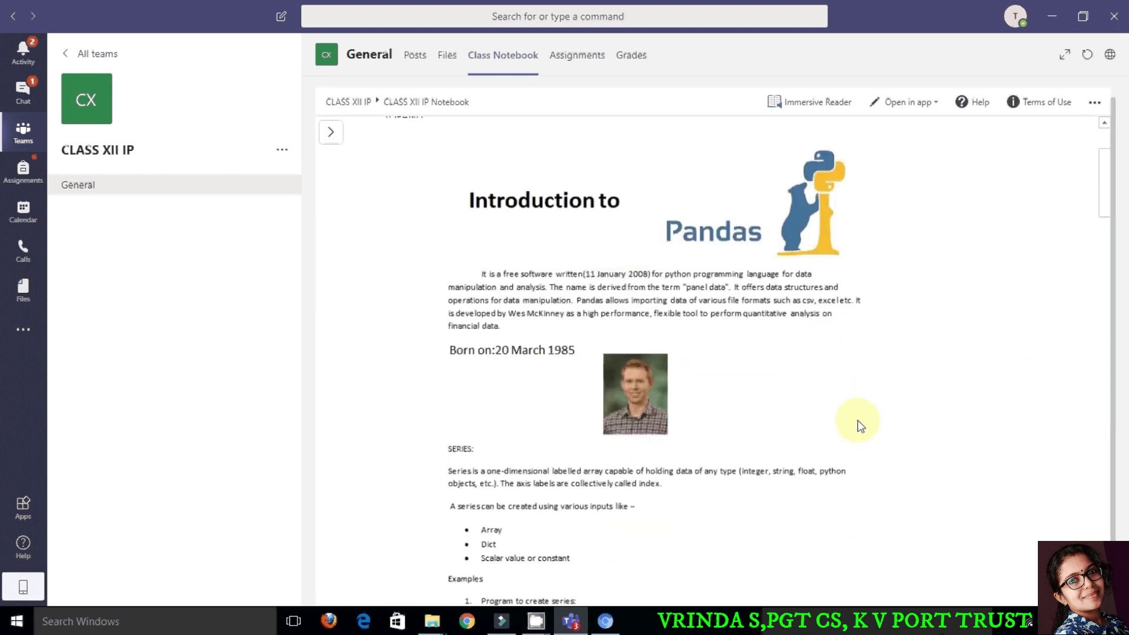
scroll(858, 422, down, 19)
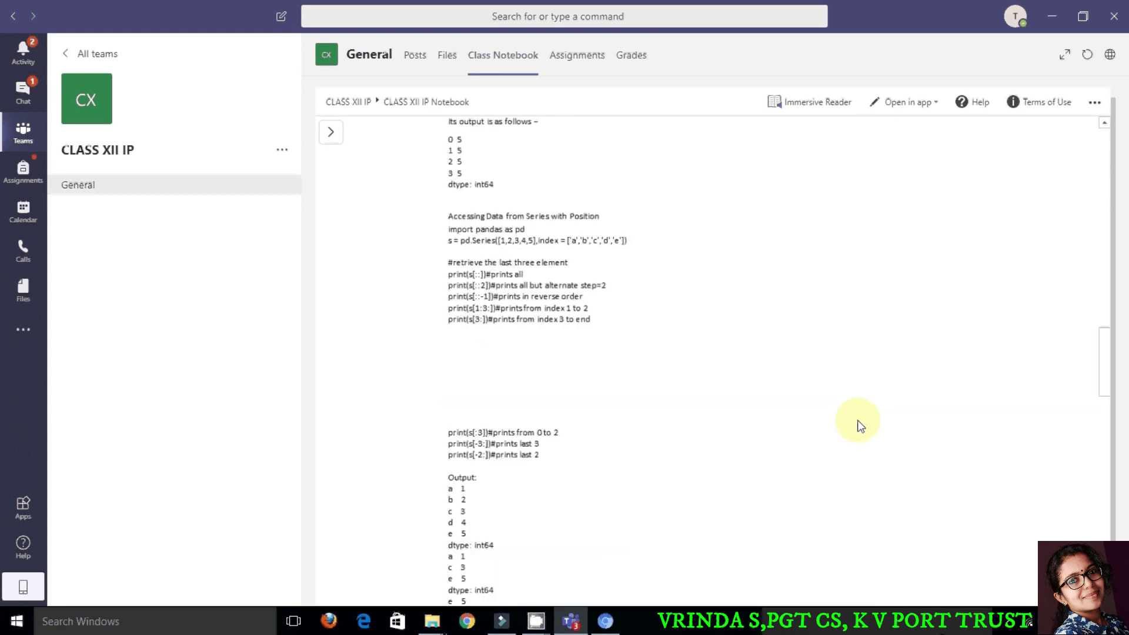
scroll(857, 422, down, 5)
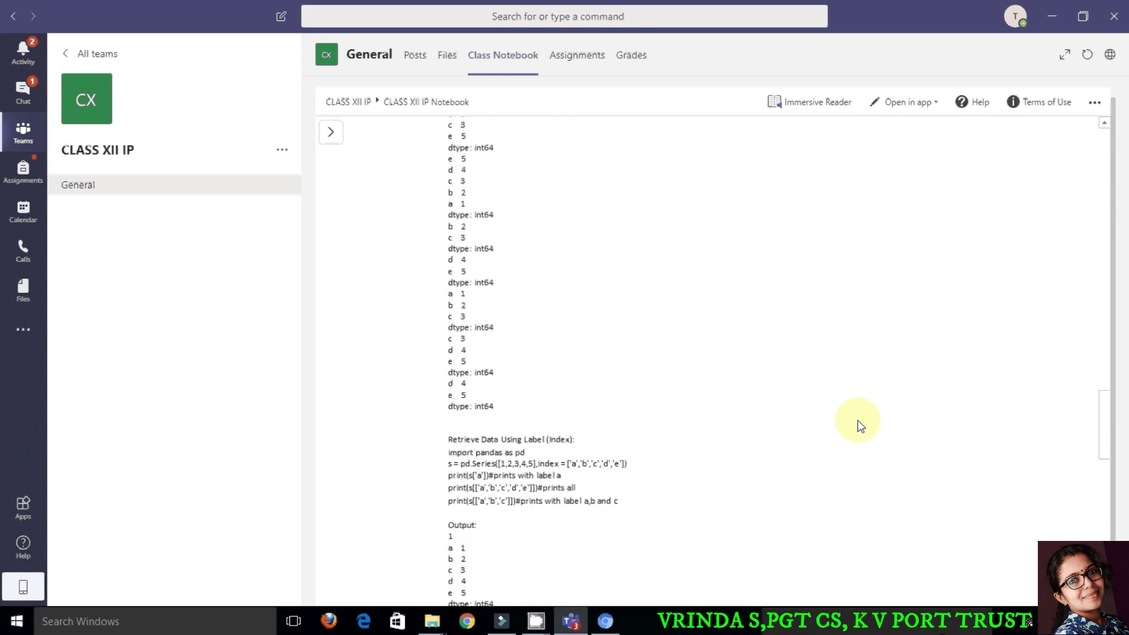
scroll(859, 424, up, 20)
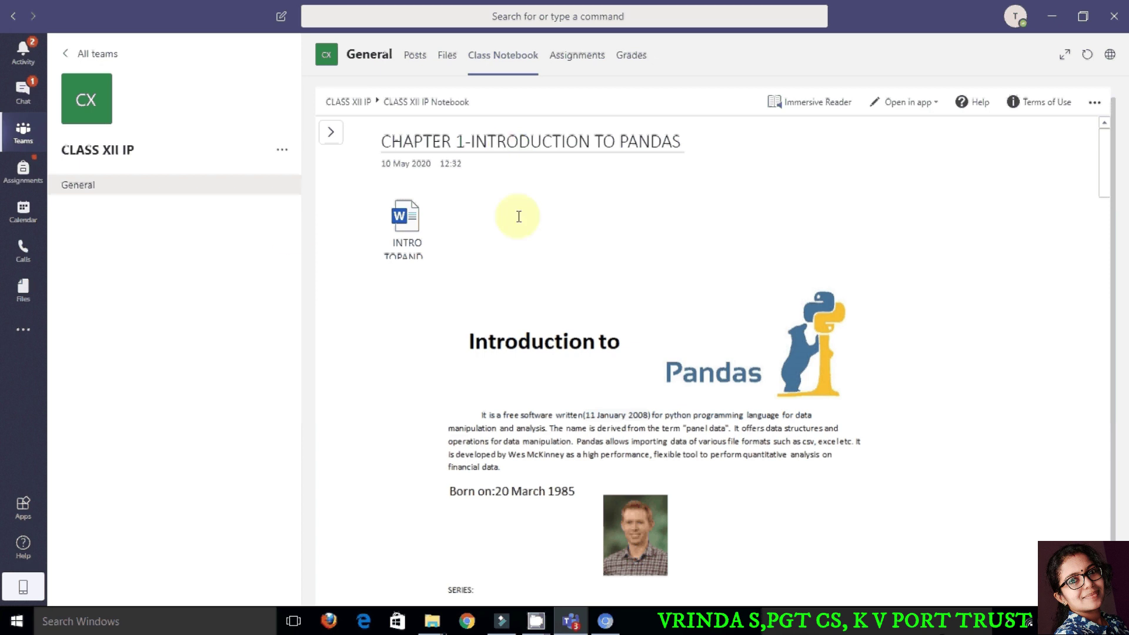
click(281, 25)
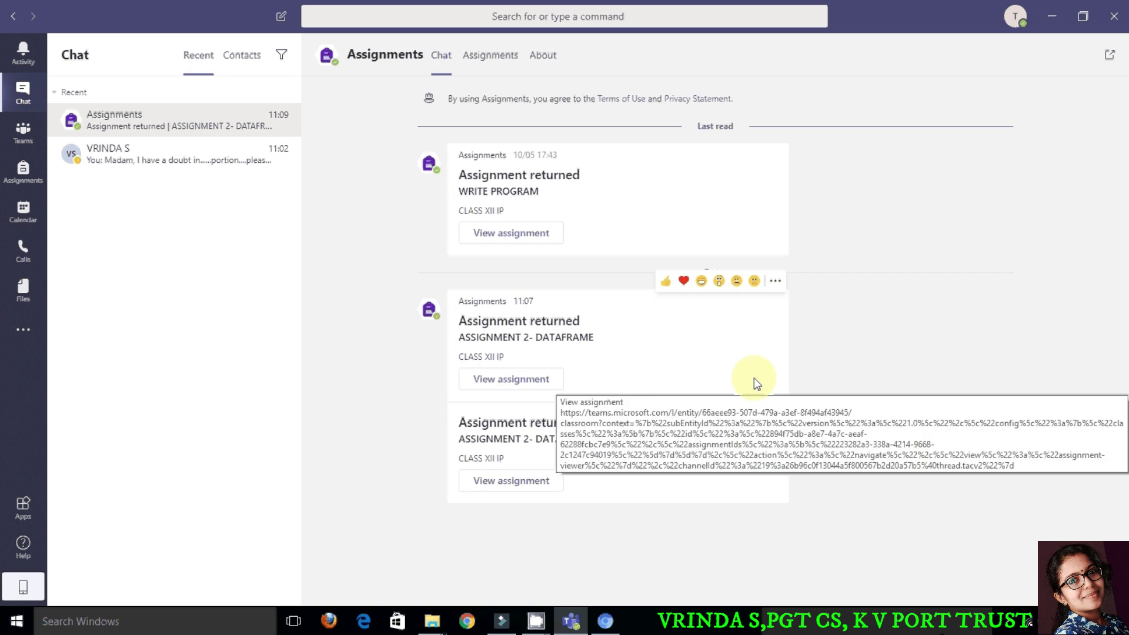
Step: Start a new chat and pick the teacher from the To: suggestions by searching her name
click(282, 18)
click(283, 20)
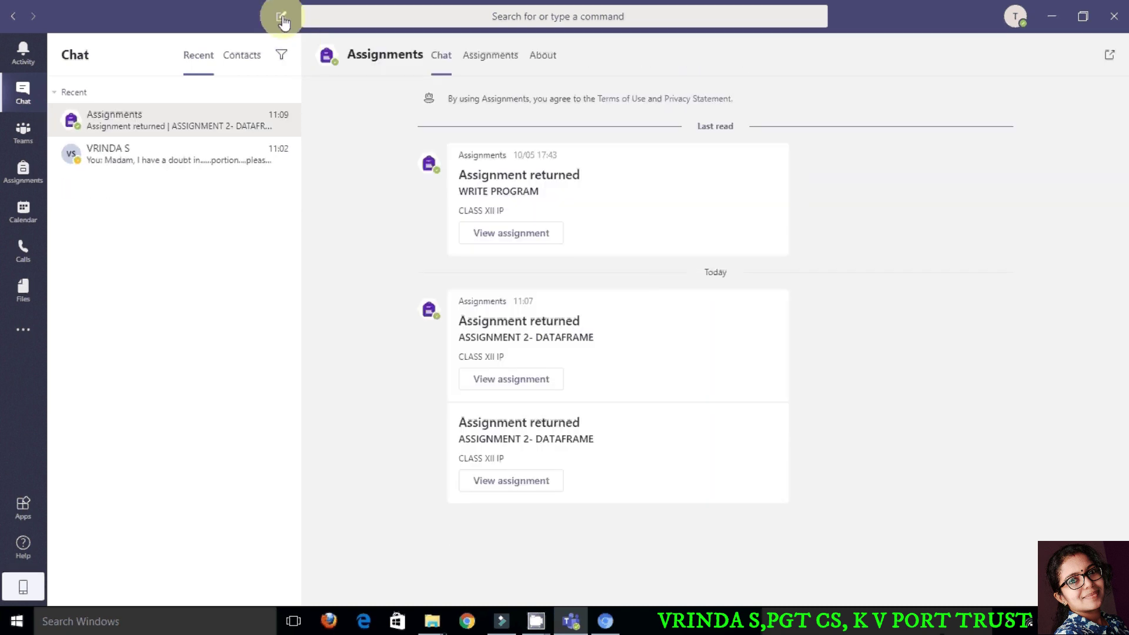
click(283, 20)
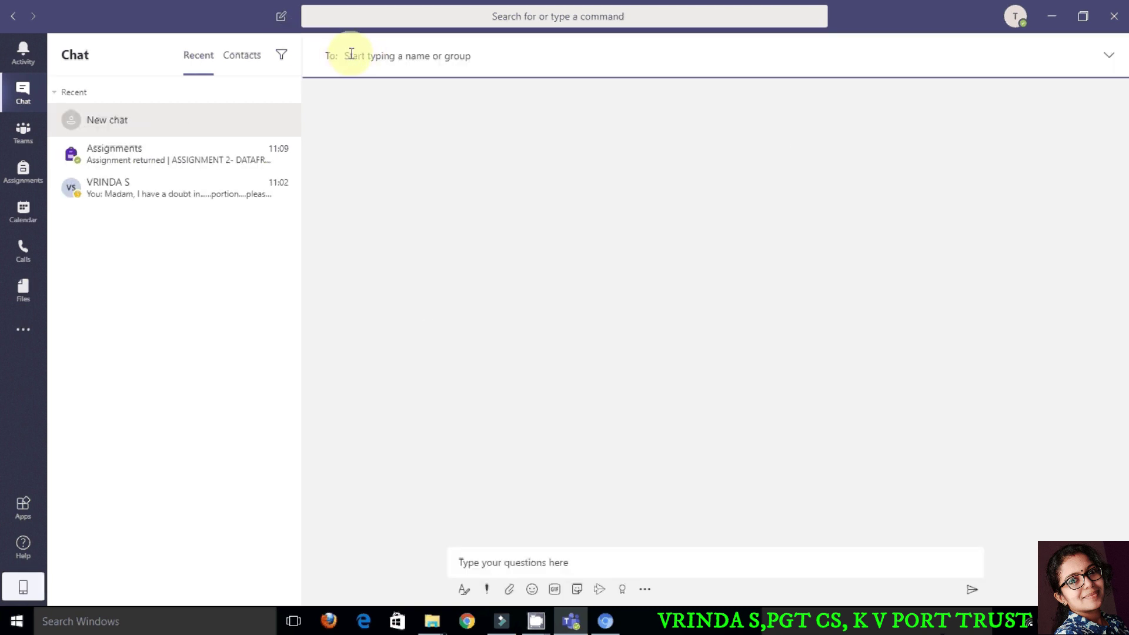
text(a)
text(naji)
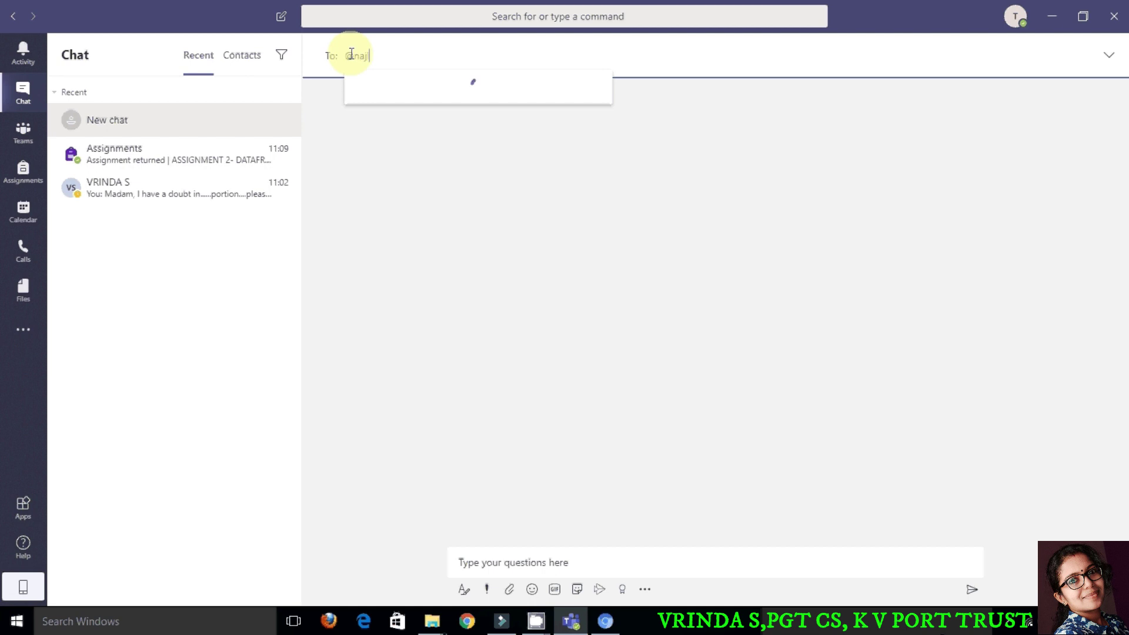
click(357, 97)
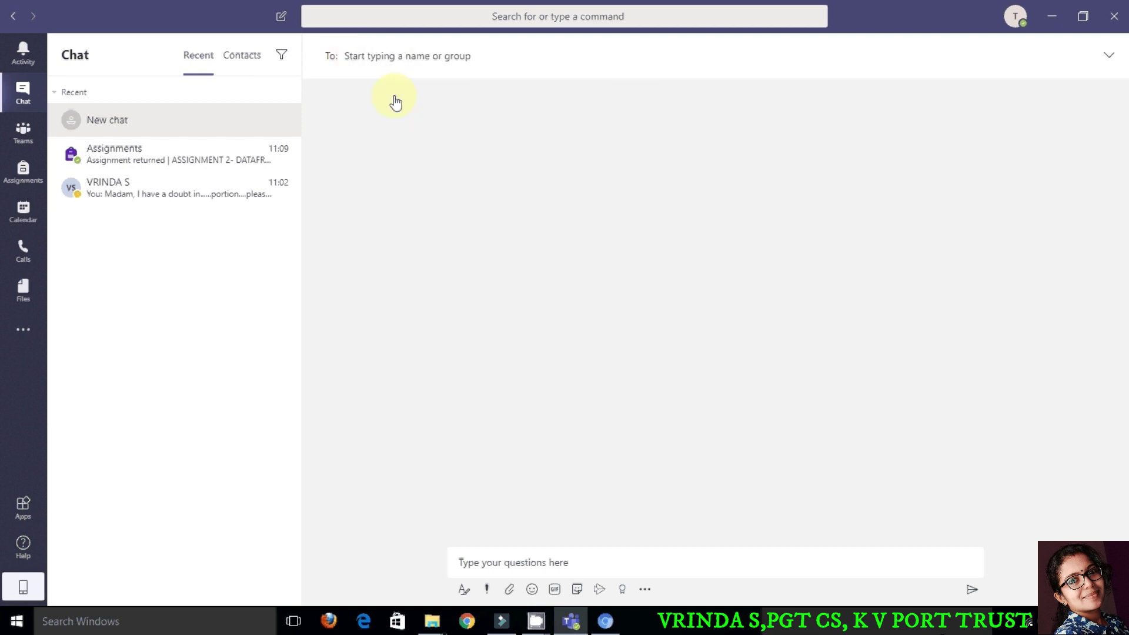
Step: Type 'Madam please suggest a text book for learning I P in XII' as the message
click(533, 564)
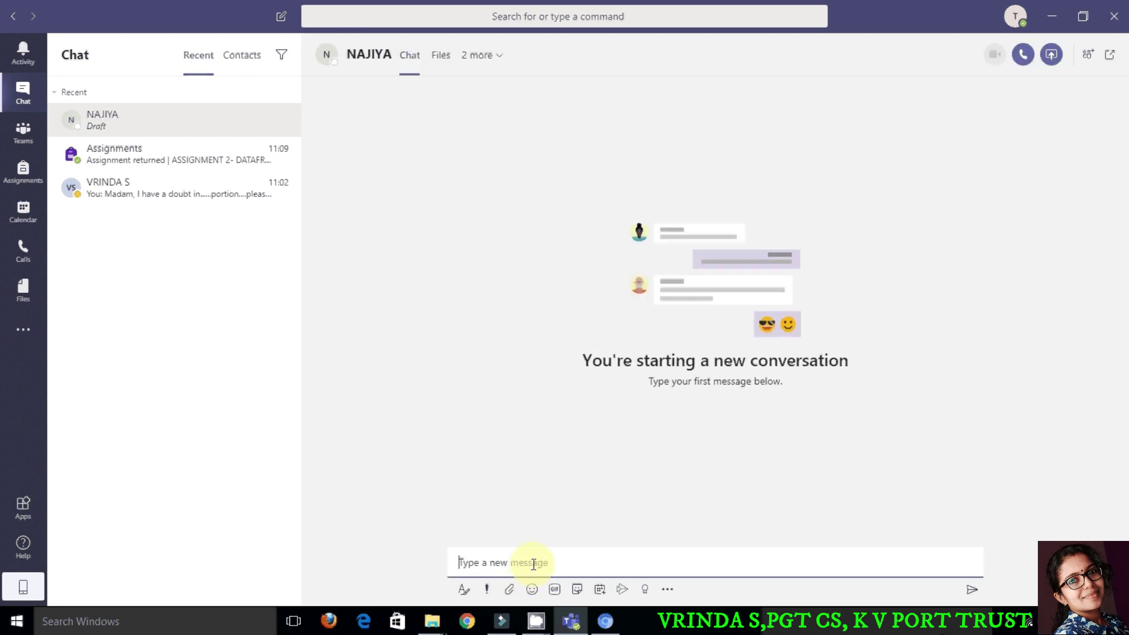
text(Madam pleas)
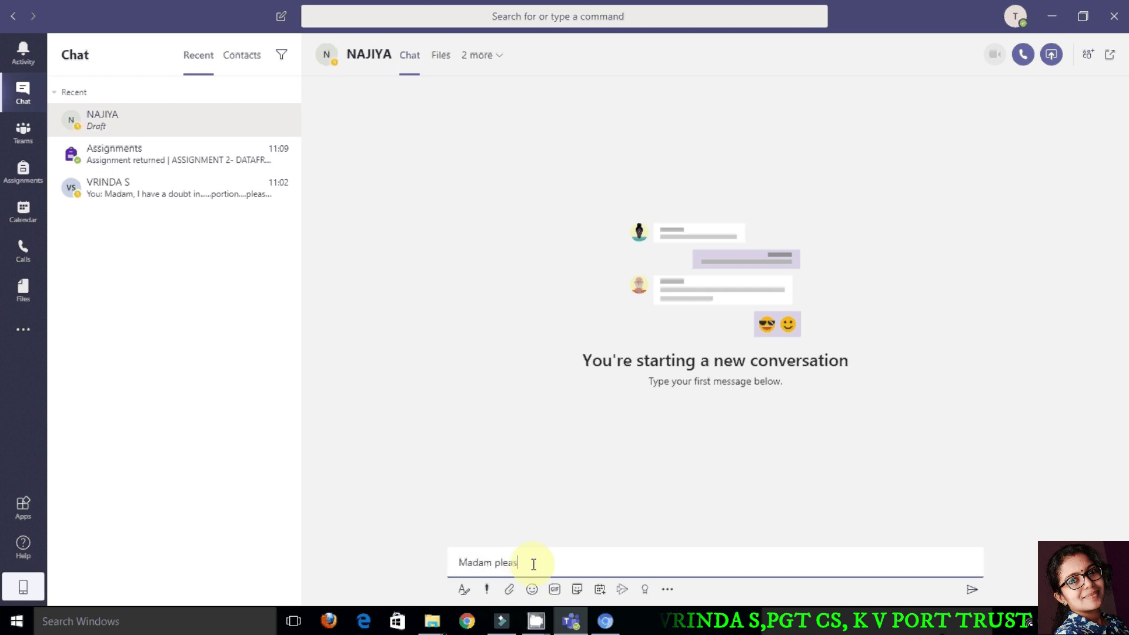
text(e suggest)
text(a te)
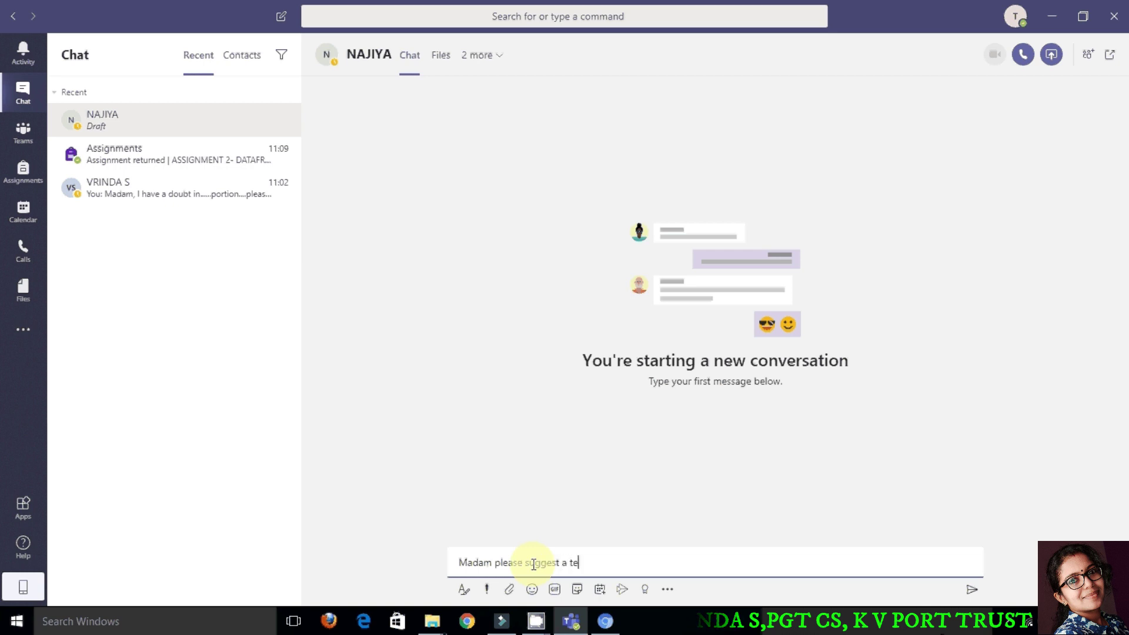
text(xt bo)
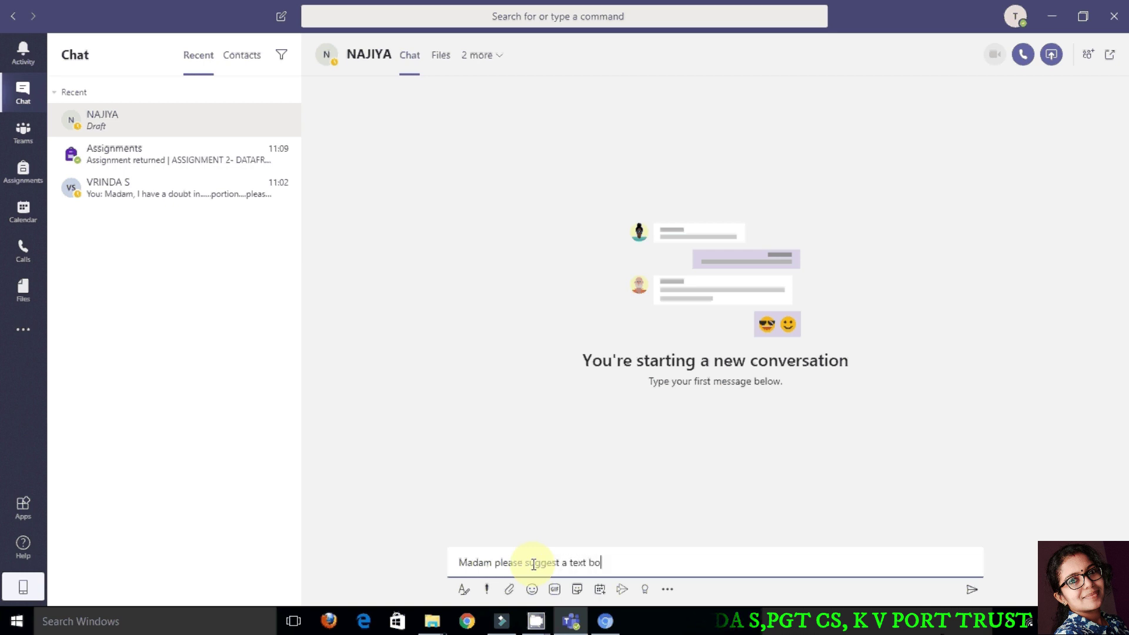
text(ok for learm)
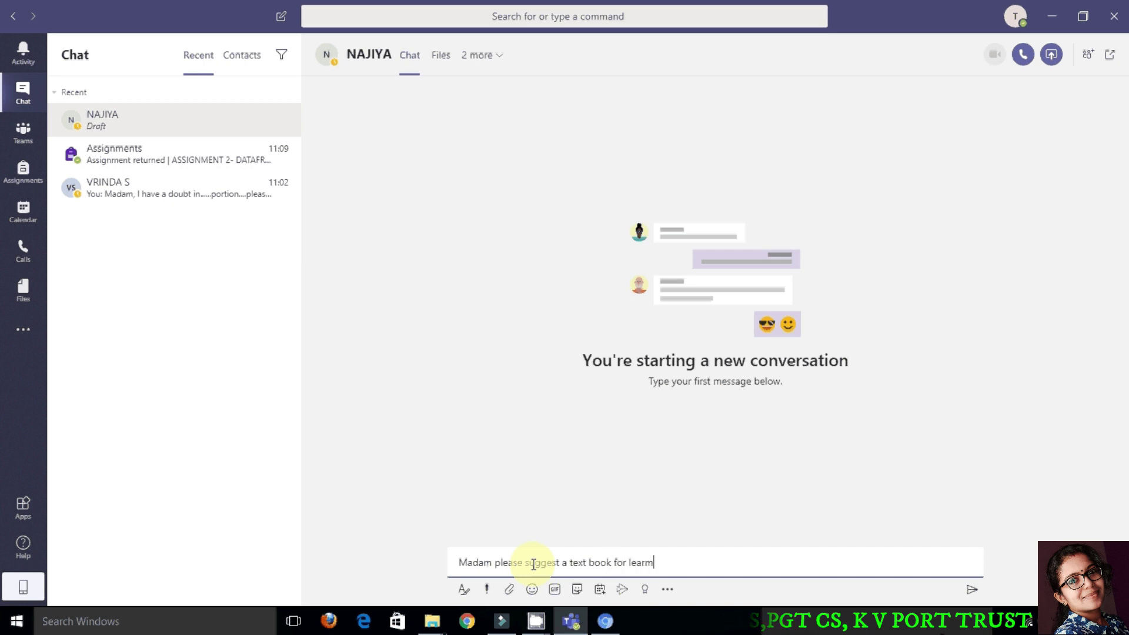
key(BackSpace)
text(ning I P)
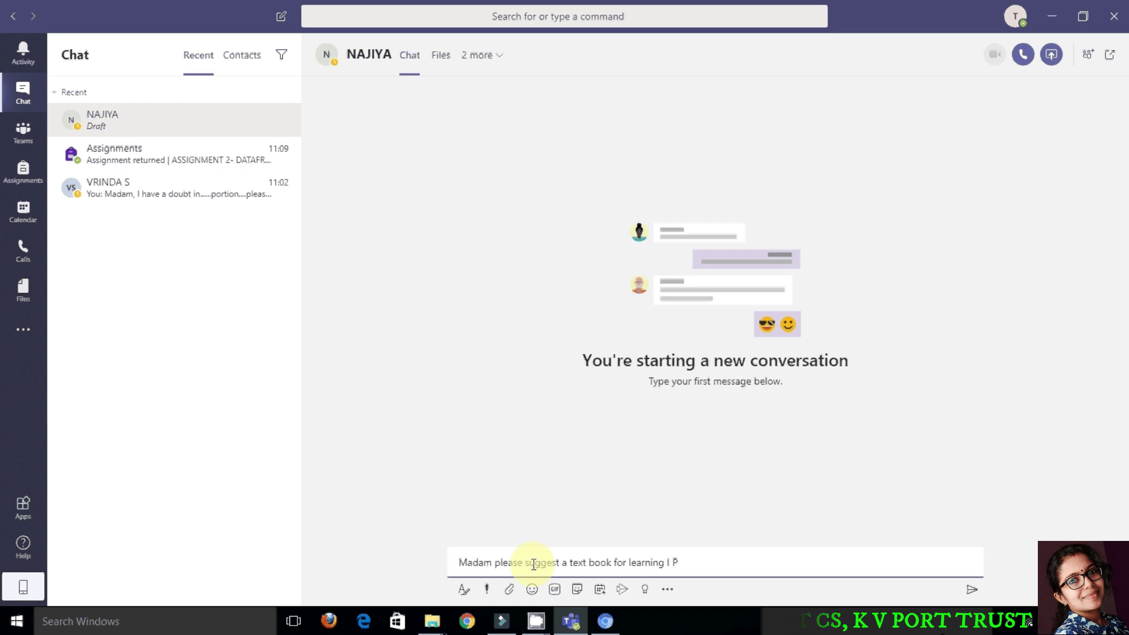
text( in XII)
Step: Send the textbook question to the teacher
click(977, 593)
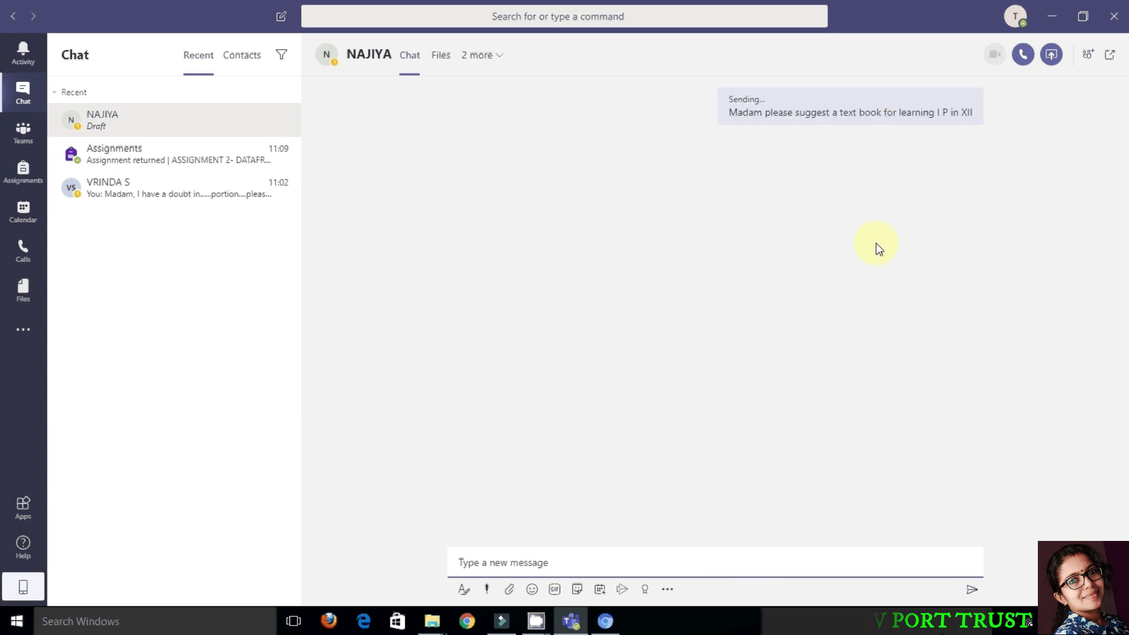